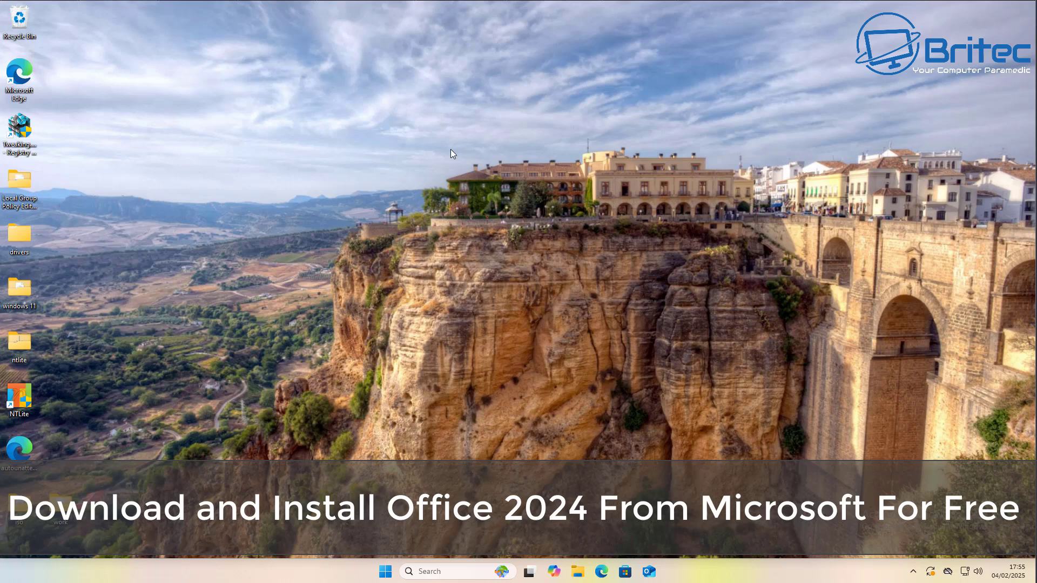
# Create a new folder on the desktop named 'Office 2024'.
pyautogui.rightClick(514, 69)
pyautogui.moveTo(564, 157)
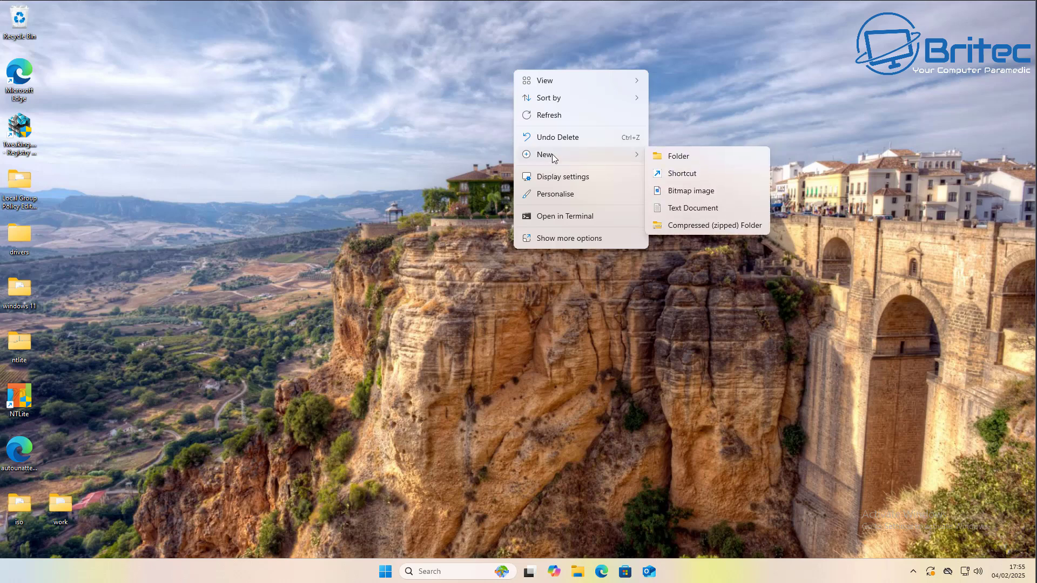
pyautogui.click(673, 156)
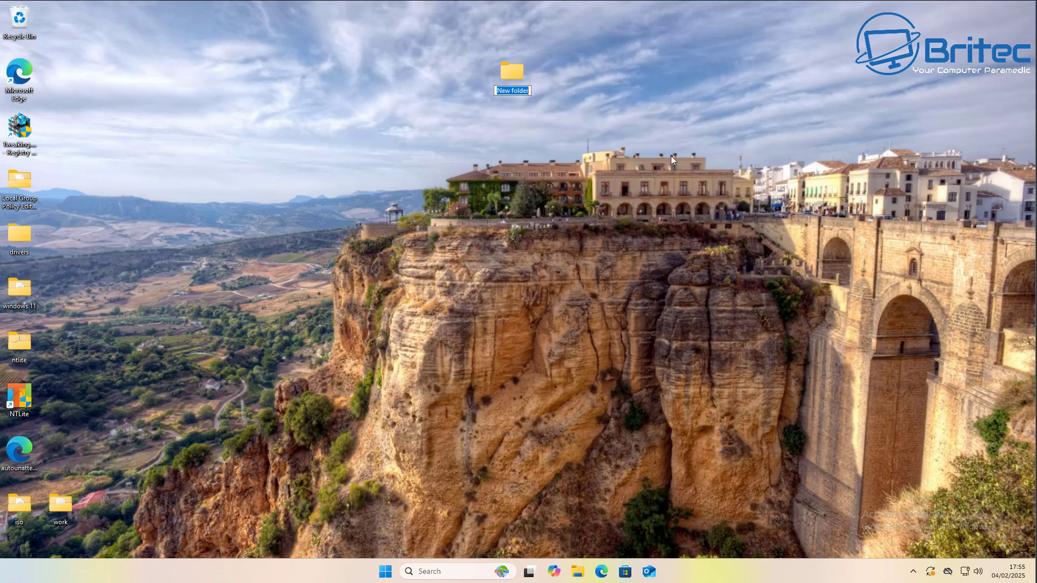
pyautogui.write('0ff')
pyautogui.write('ice')
pyautogui.write(' 20')
pyautogui.write('2')
pyautogui.write('4')
pyautogui.press('Return')
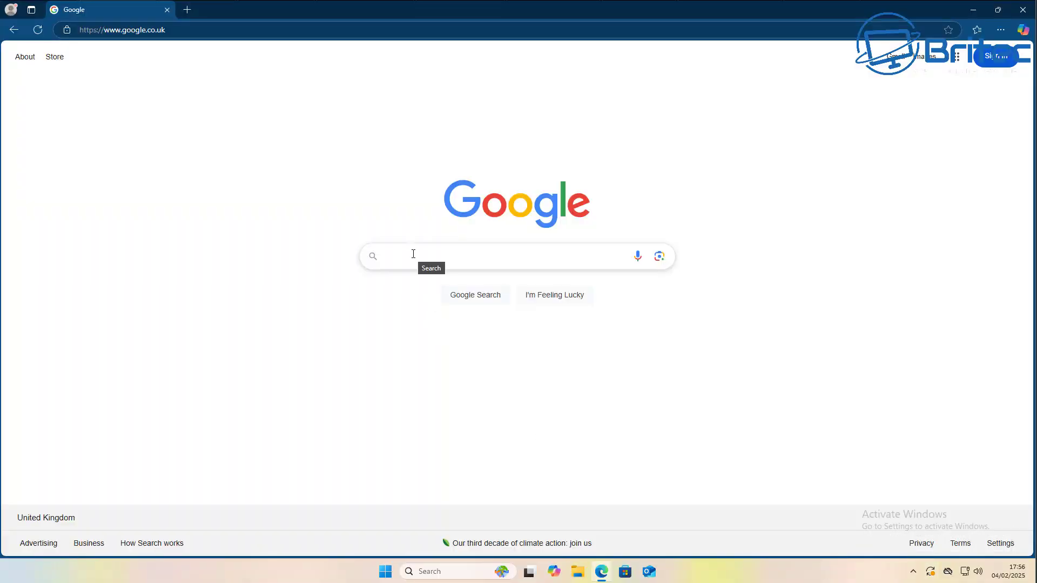
# Search Google for 'office deployment tool' and open Microsoft's Office Deployment Tool download page.
pyautogui.click(413, 254)
pyautogui.write('office de')
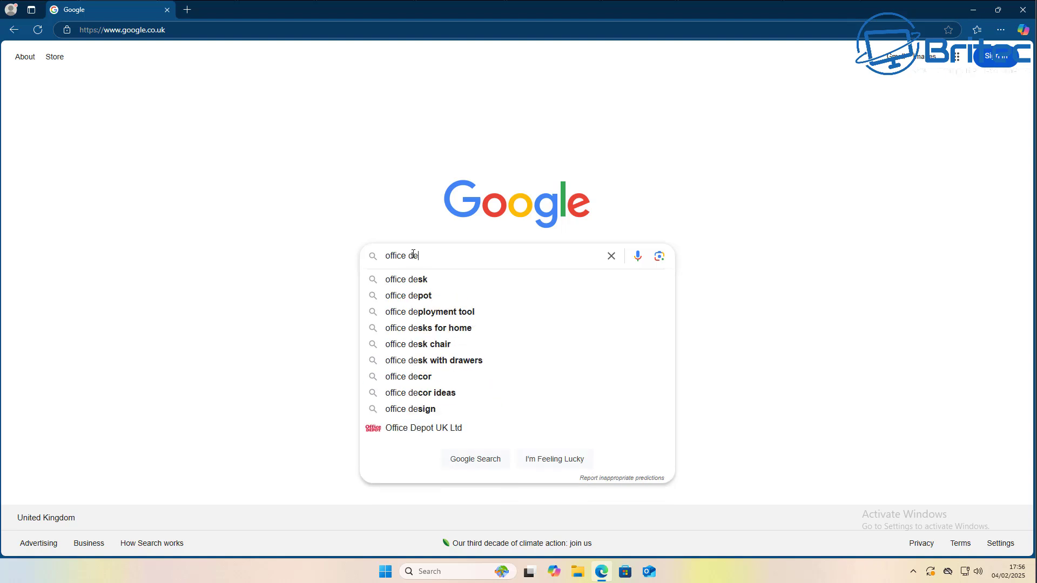
pyautogui.write('ployment tool')
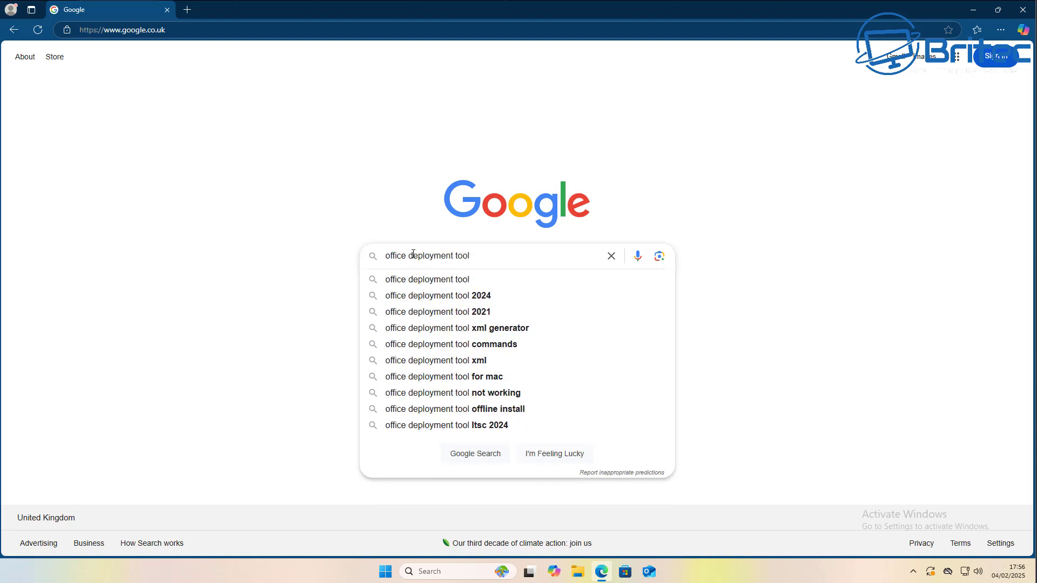
pyautogui.press('Return')
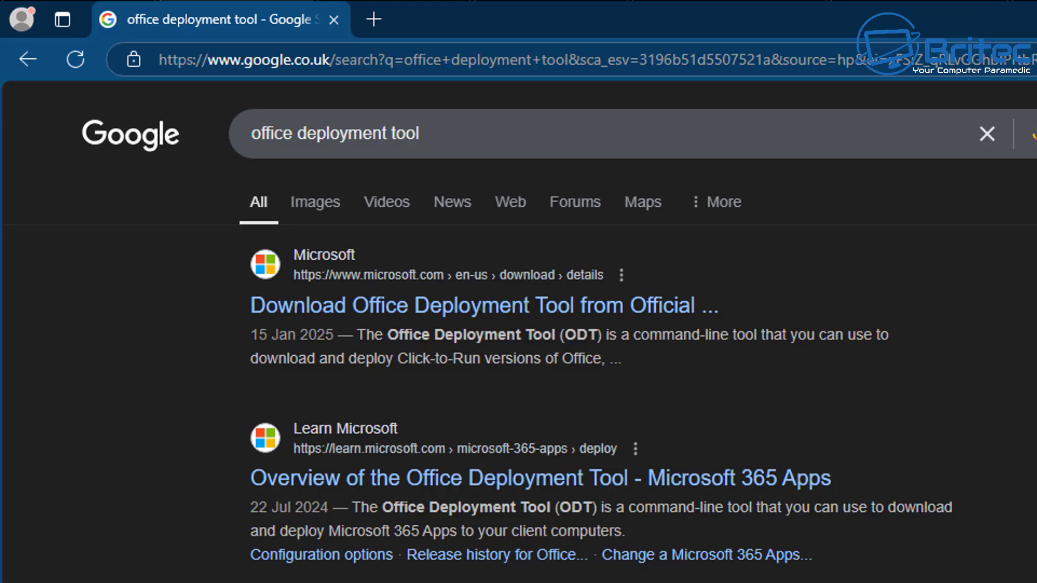
pyautogui.click(641, 313)
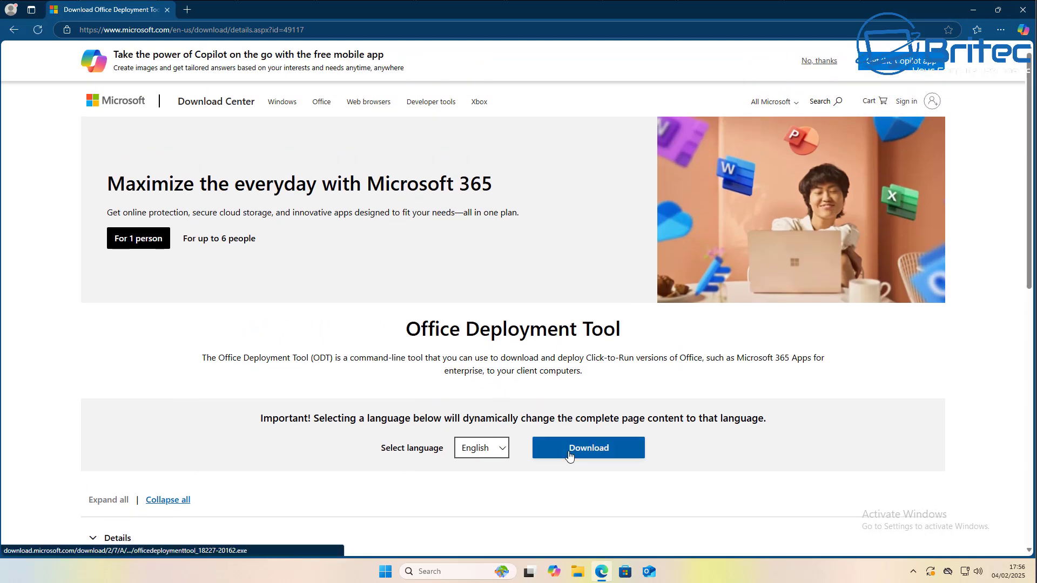
# Download officedeploymenttool_18227-20162.exe and save it into the Downloads folder.
pyautogui.click(572, 455)
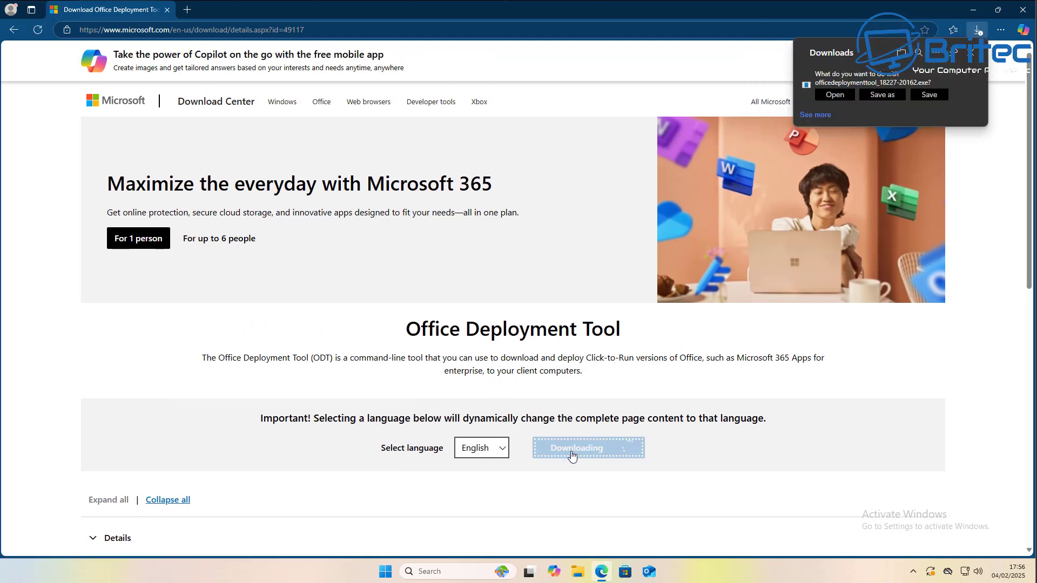
pyautogui.click(886, 96)
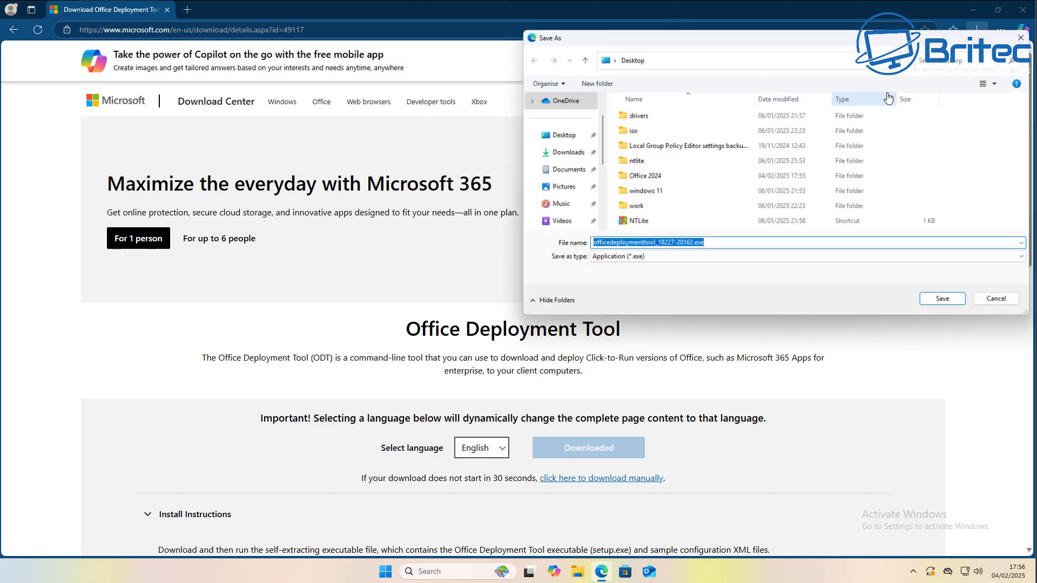
pyautogui.click(568, 152)
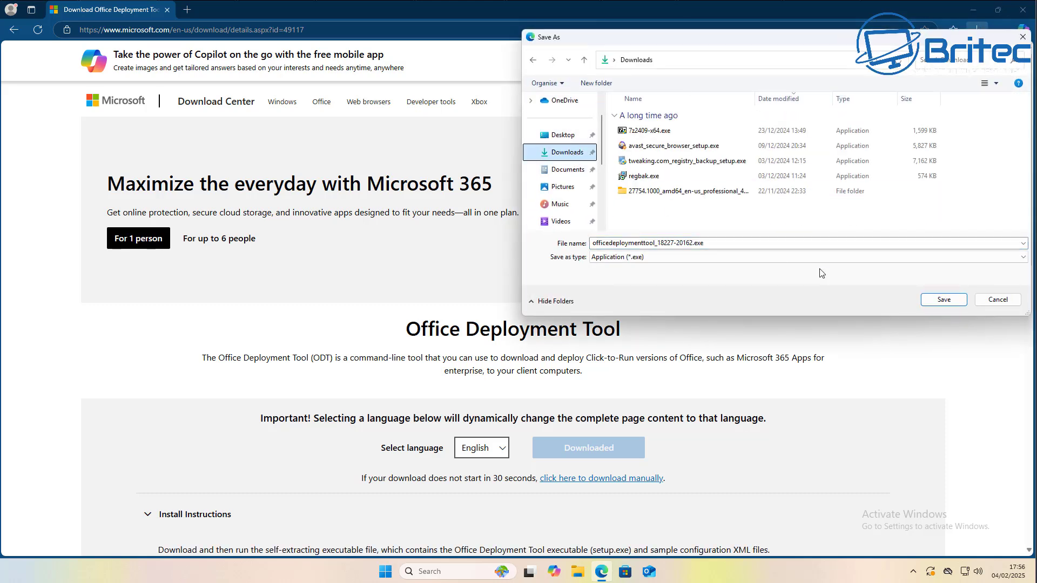
pyautogui.click(951, 301)
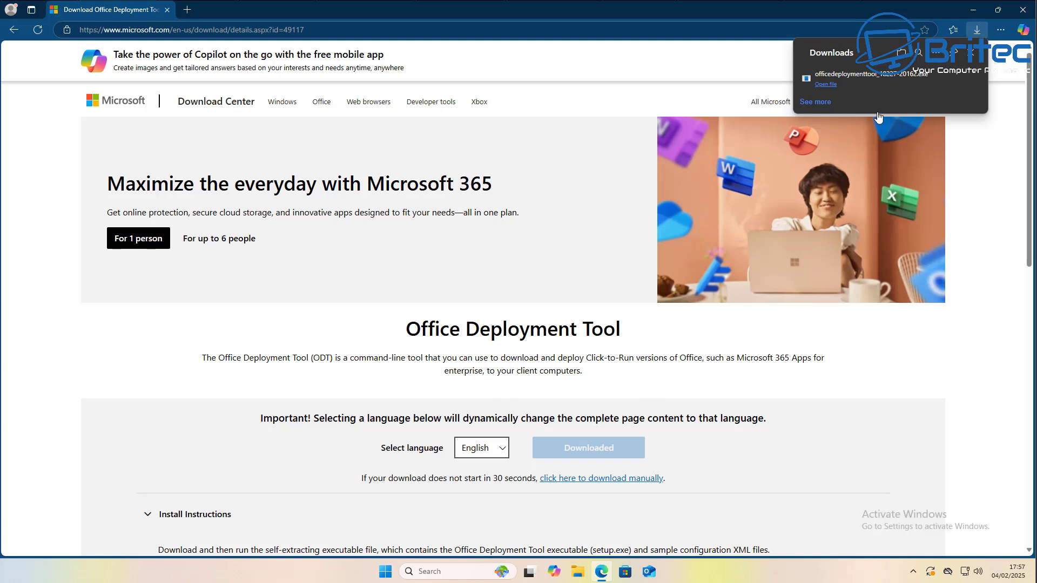
# Copy officedeploymenttool_18227-20162.exe from its Downloads folder.
pyautogui.click(900, 57)
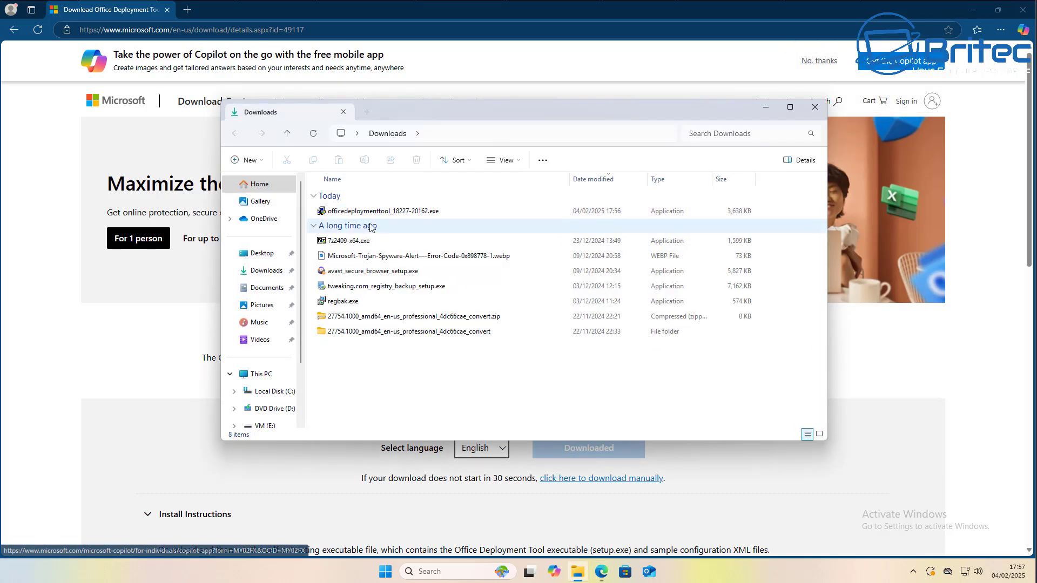
pyautogui.click(360, 215)
pyautogui.rightClick(359, 215)
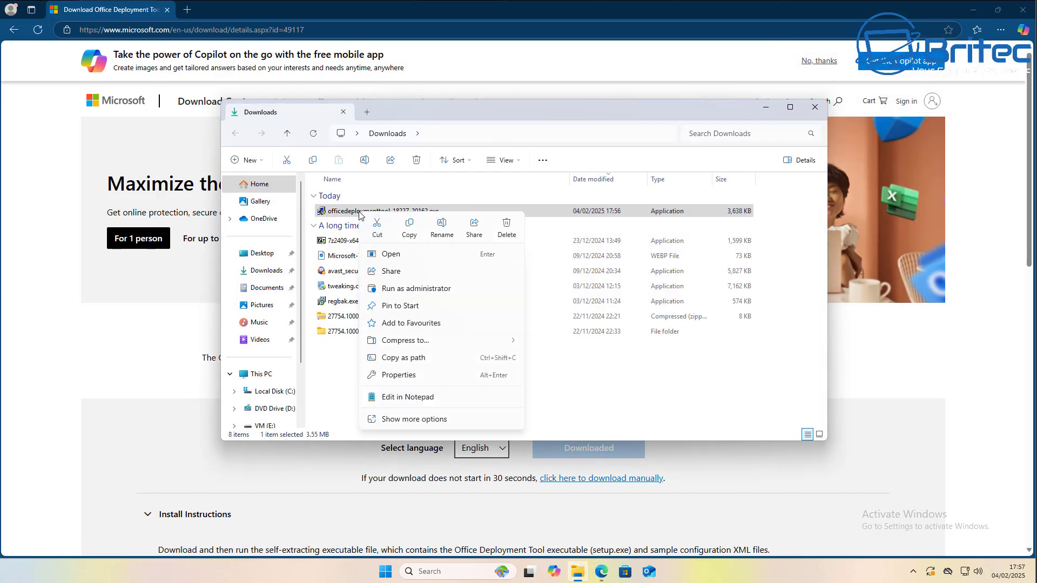
pyautogui.click(463, 212)
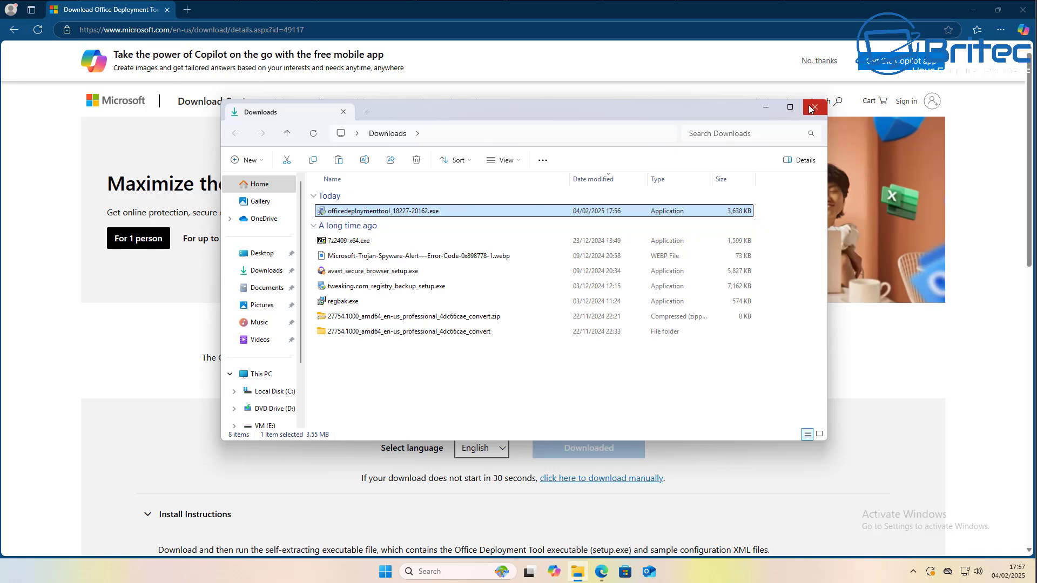
# Paste the installer into the desktop Office 2024 folder.
pyautogui.click(766, 107)
pyautogui.click(973, 10)
pyautogui.doubleClick(511, 73)
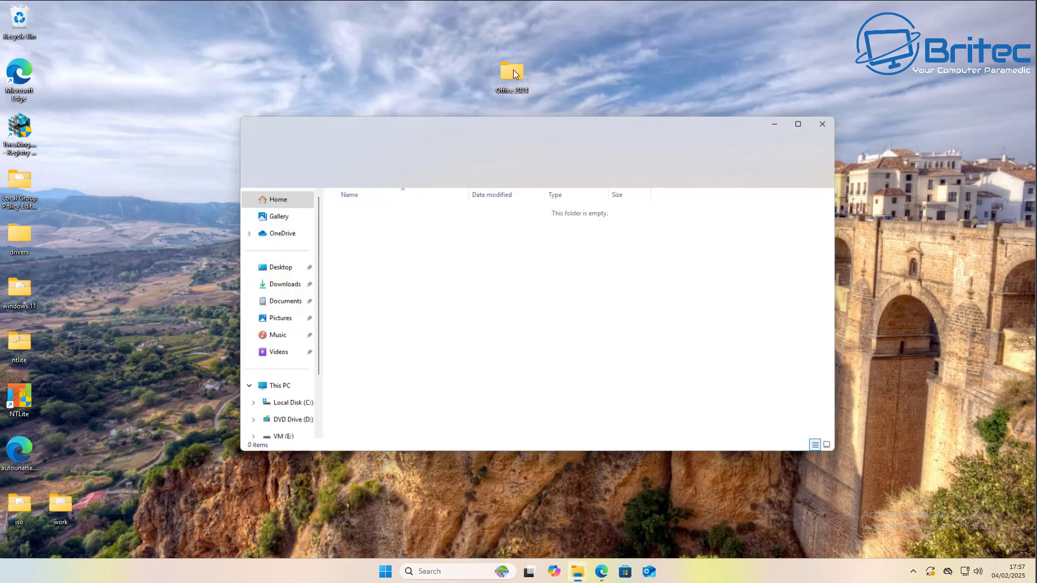
pyautogui.rightClick(359, 215)
pyautogui.click(374, 232)
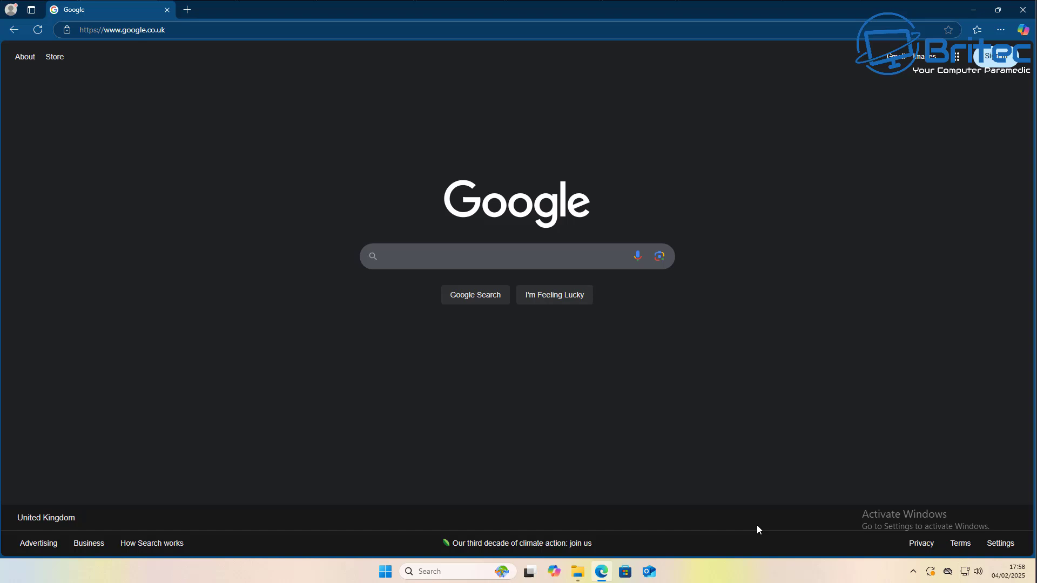
# Search Google for 'office customization tool'.
pyautogui.click(397, 252)
pyautogui.write('office cus')
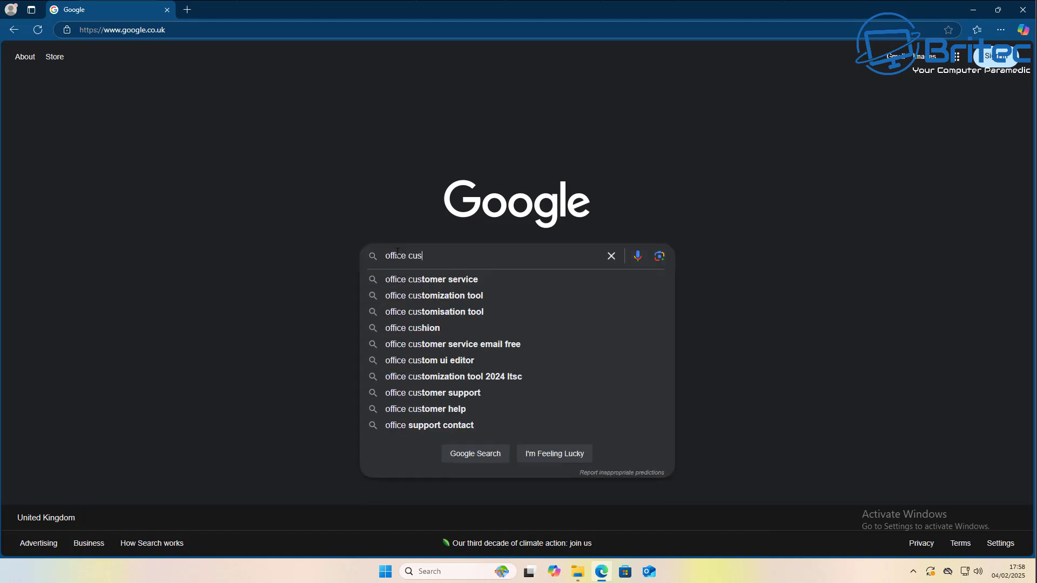
pyautogui.write('tomization')
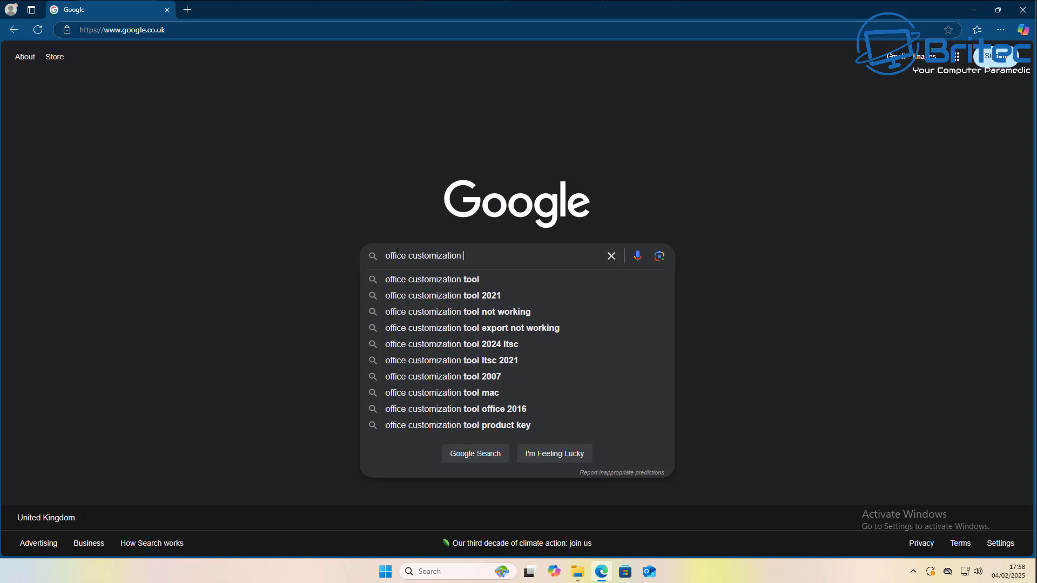
pyautogui.write(' tool')
pyautogui.press('Return')
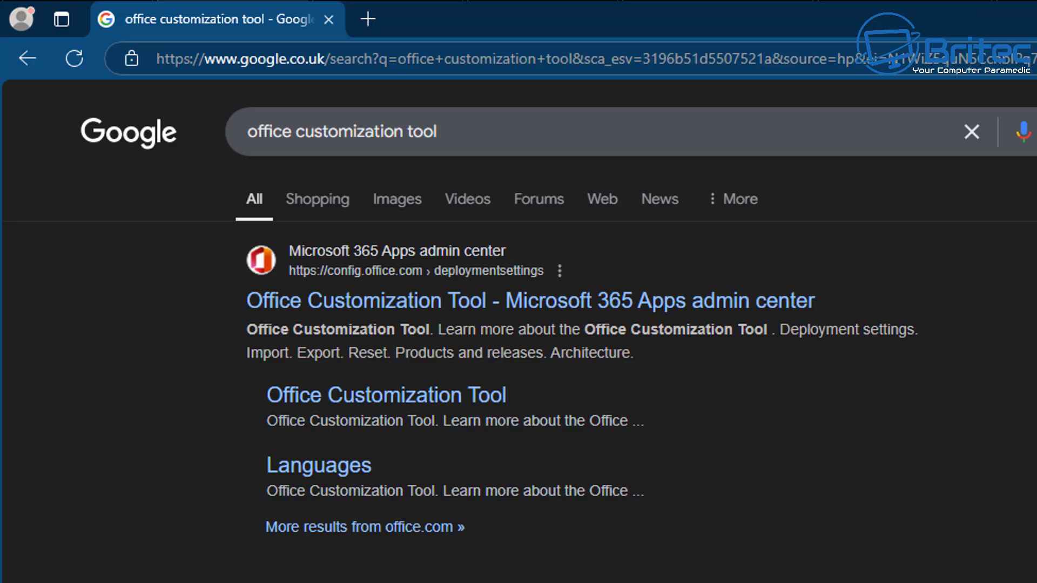
# On config.office.com, choose 64-bit Office LTSC Professional Plus 2024 - Volume License.
pyautogui.click(417, 307)
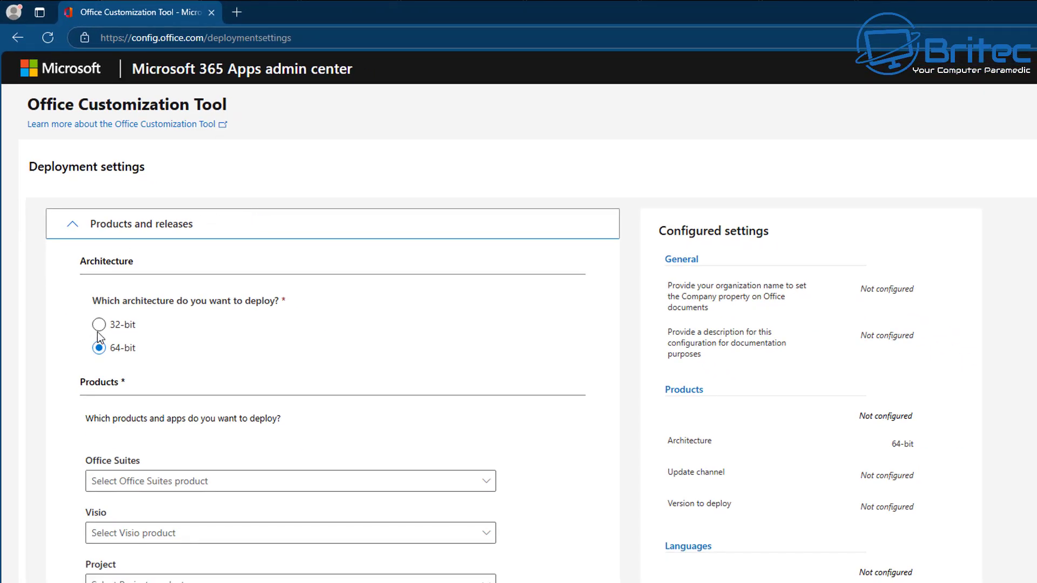
pyautogui.click(99, 325)
pyautogui.click(100, 349)
pyautogui.click(485, 482)
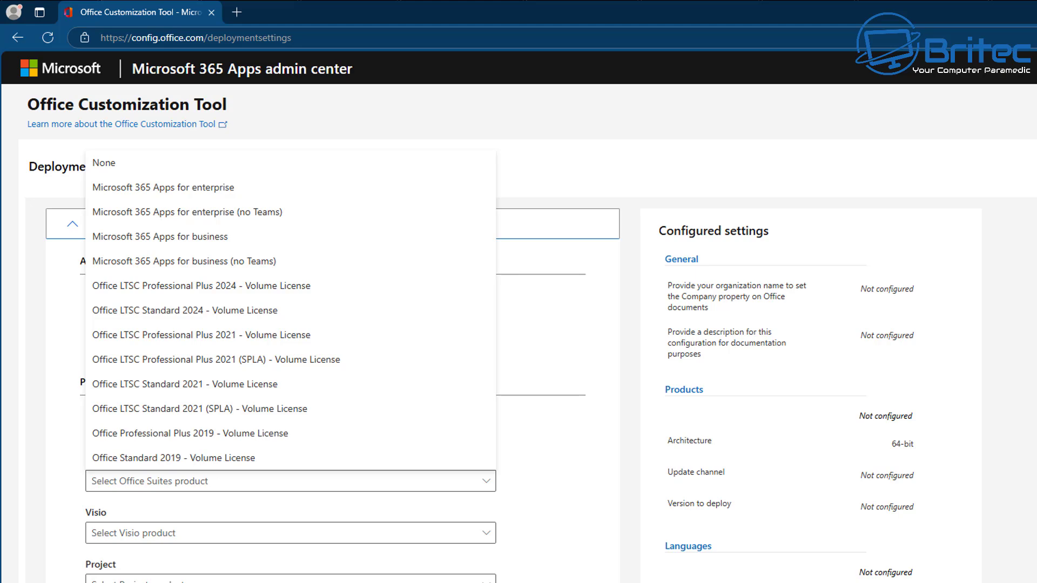
pyautogui.scroll(-4, 988, 524)
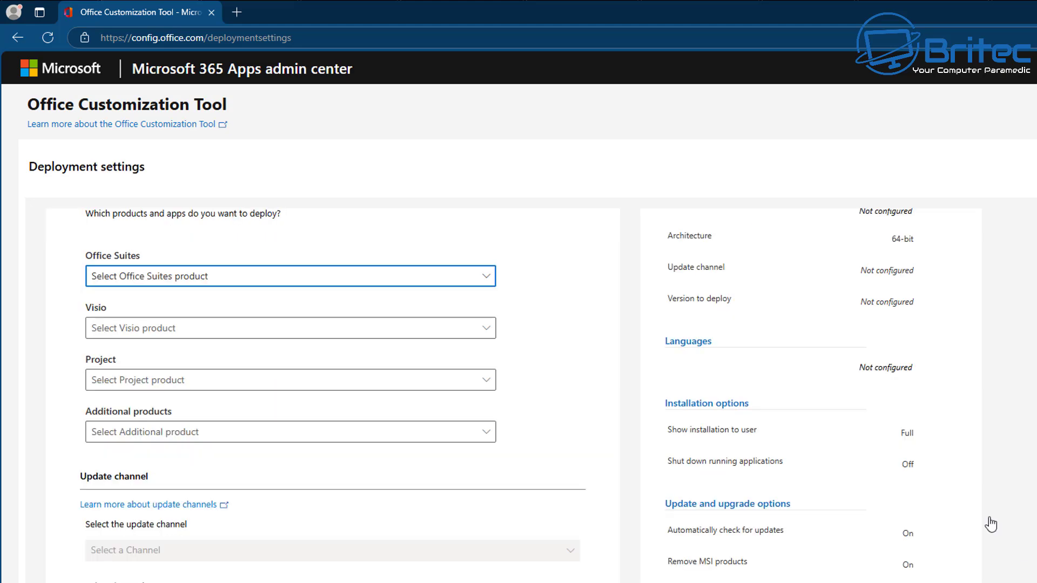
pyautogui.click(115, 275)
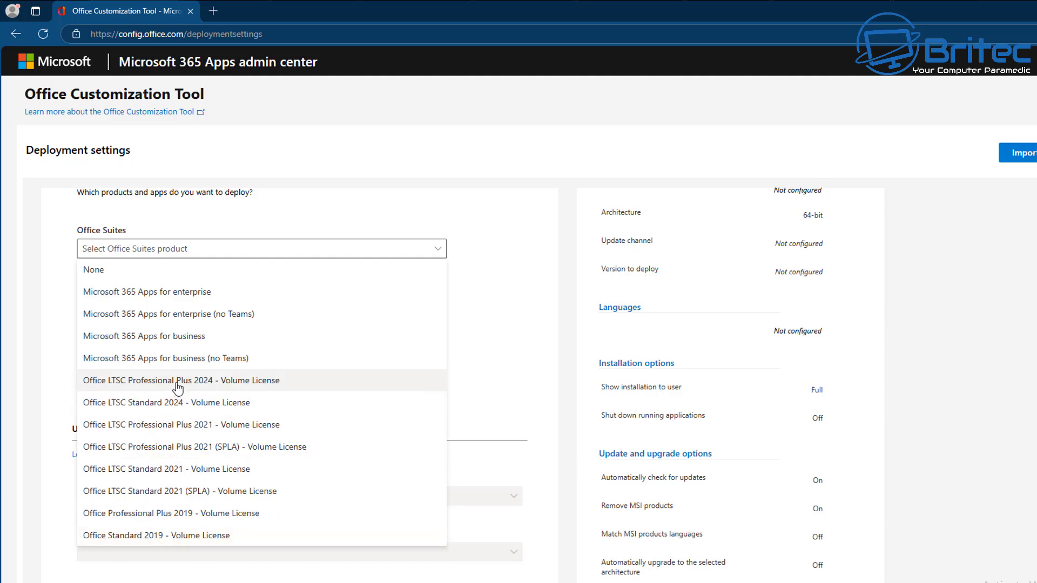
pyautogui.click(300, 382)
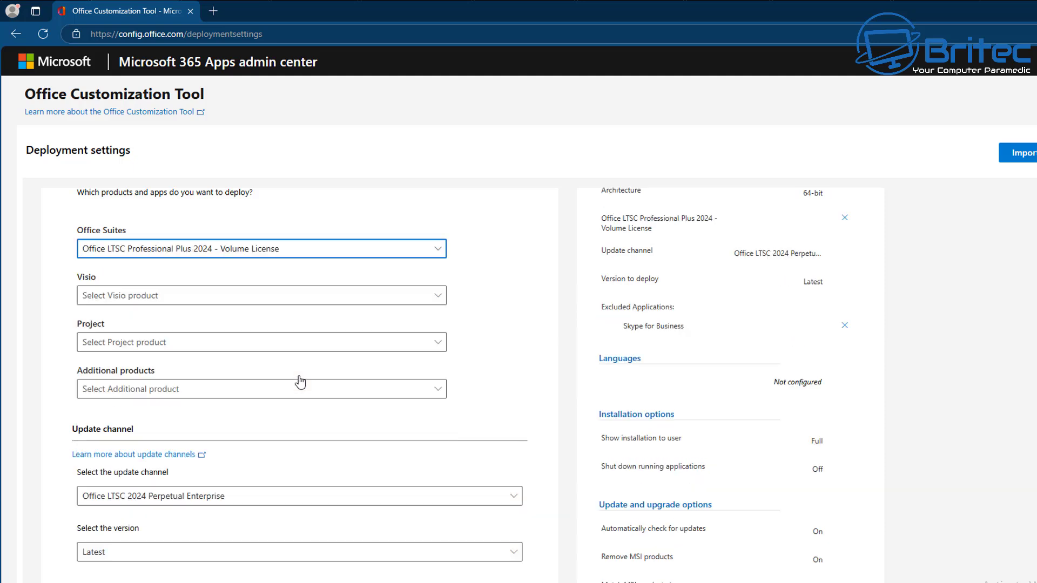
# Leave Visio unselected and keep the deployment version at Latest.
pyautogui.click(186, 299)
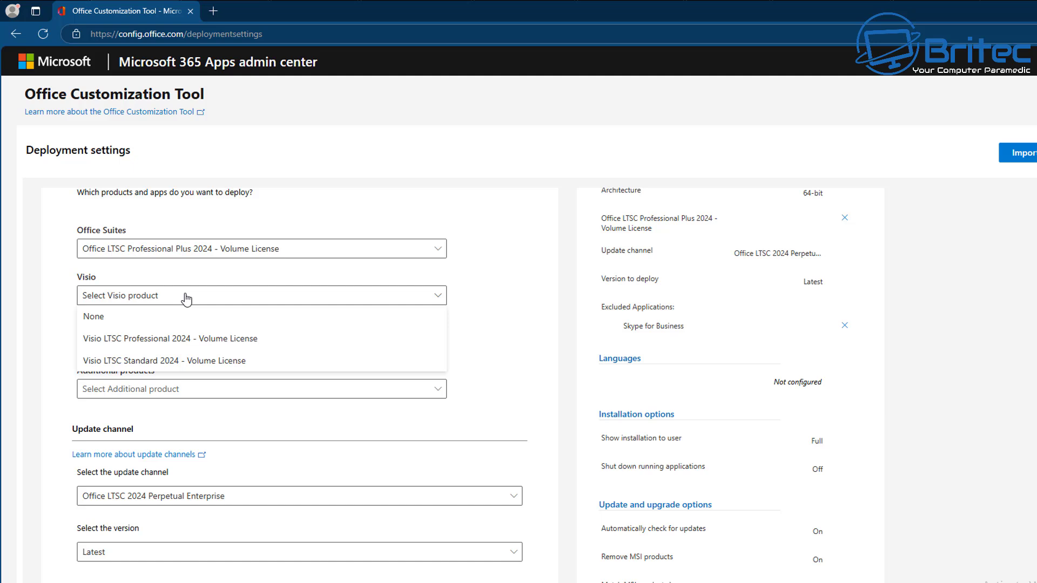
pyautogui.click(186, 299)
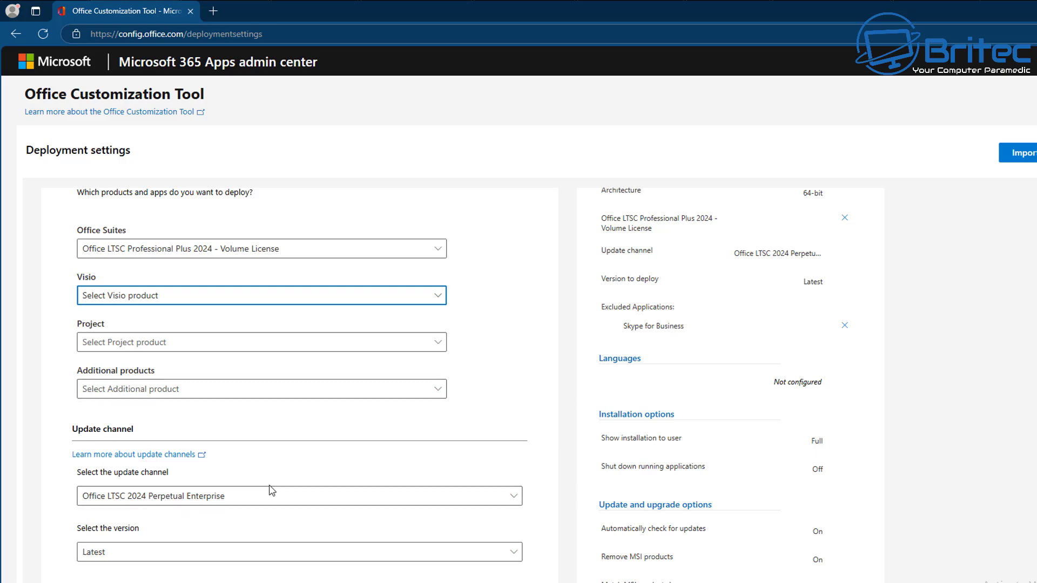
pyautogui.scroll(-5, 277, 490)
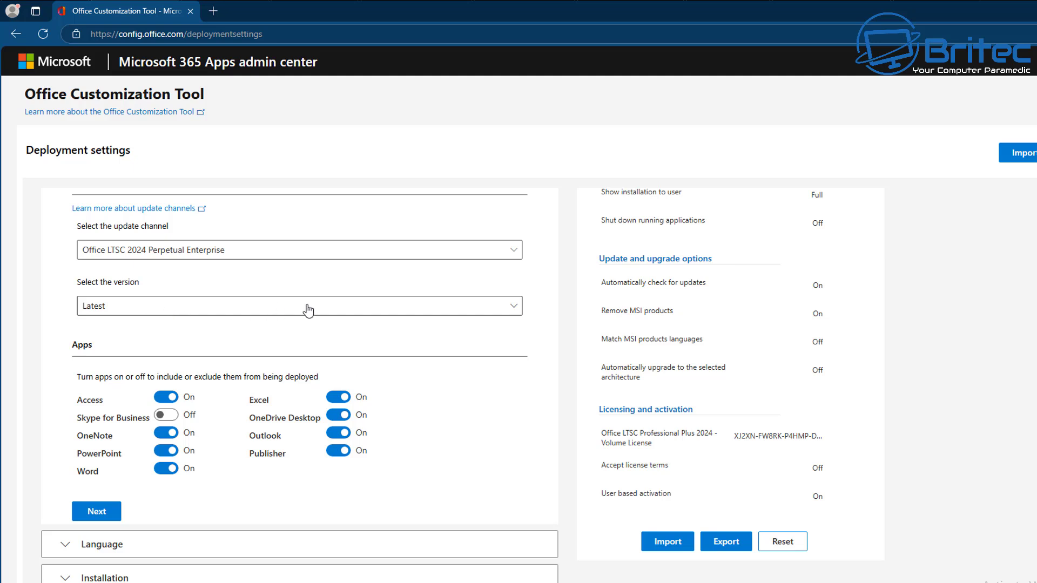
pyautogui.click(519, 311)
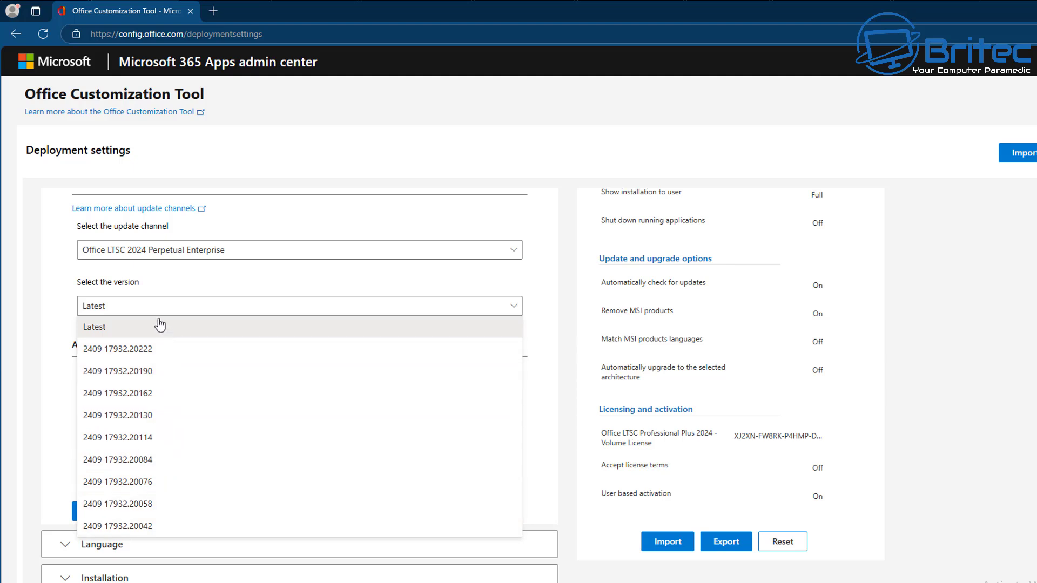
pyautogui.click(62, 302)
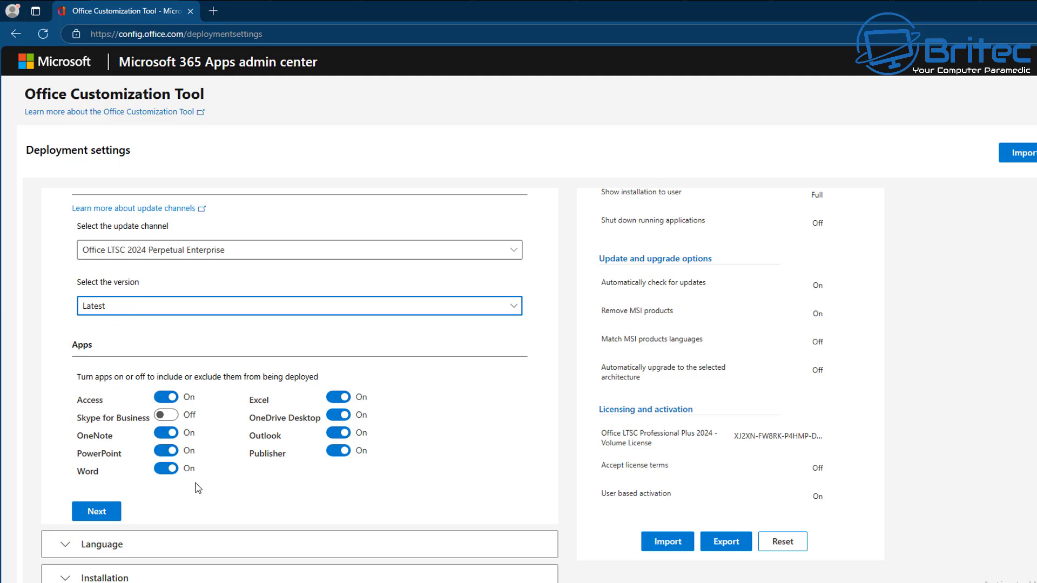
# Keep Skype for Business excluded and switch OneDrive Desktop off.
pyautogui.click(167, 415)
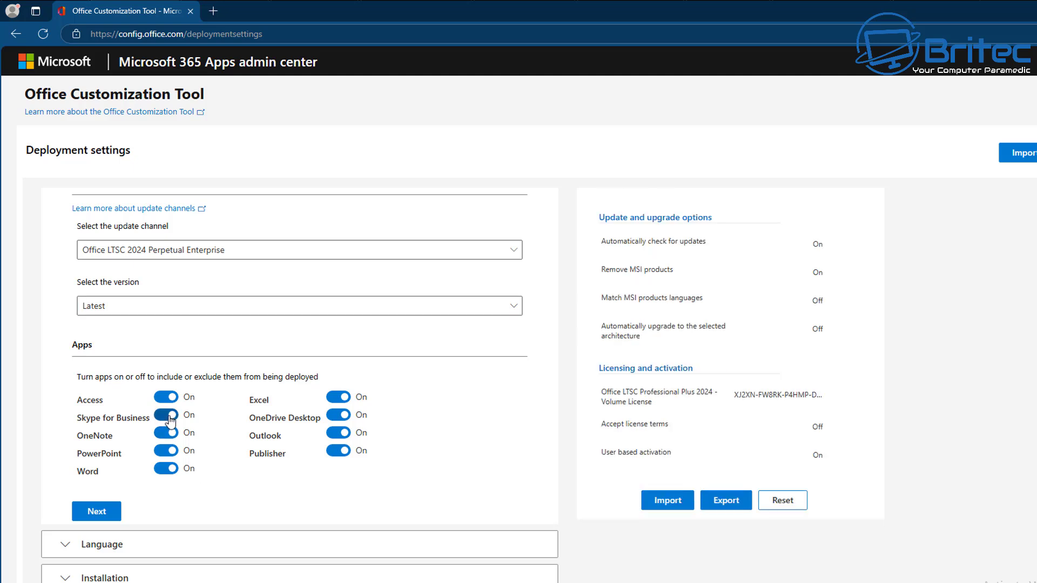
pyautogui.click(169, 416)
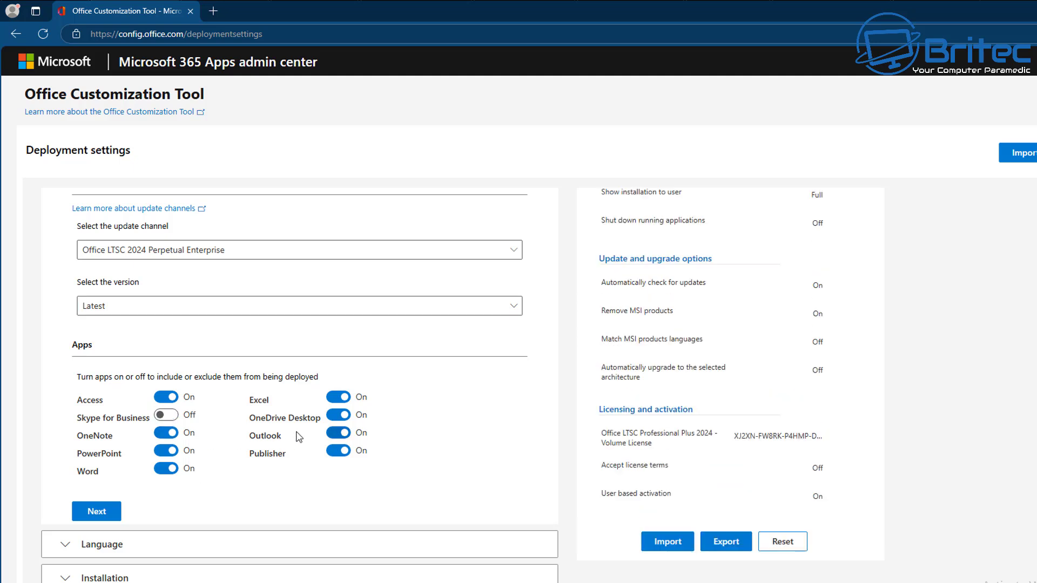
pyautogui.click(342, 419)
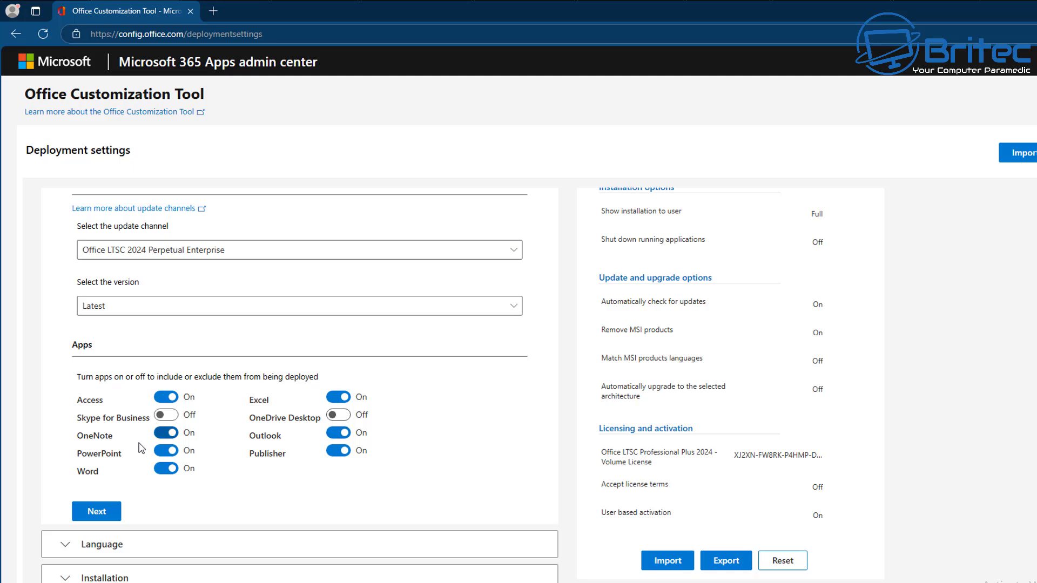
pyautogui.scroll(-2, 240, 487)
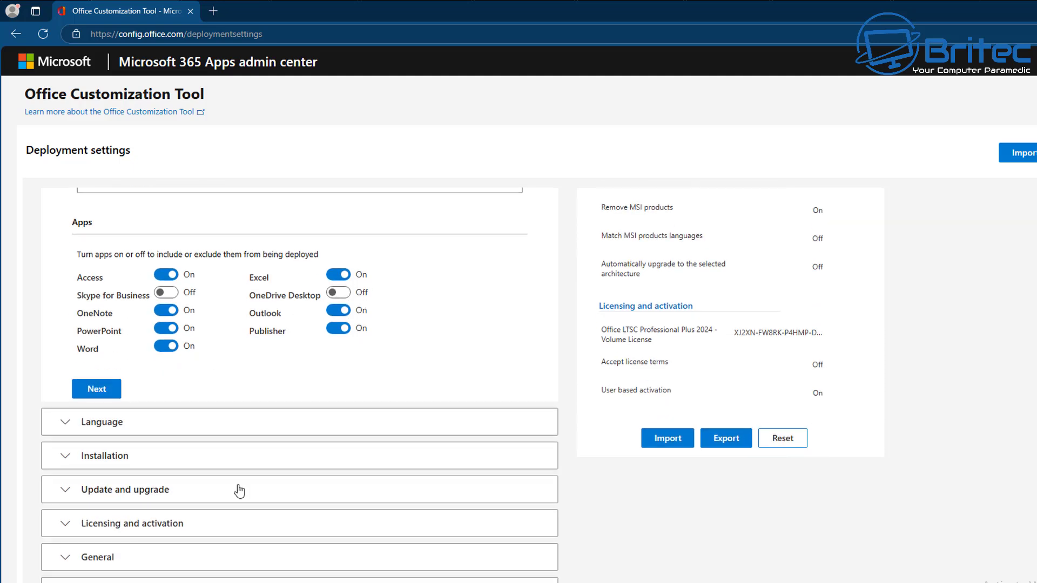
# Choose English (United Kingdom) as the primary language in the Language section.
pyautogui.click(67, 424)
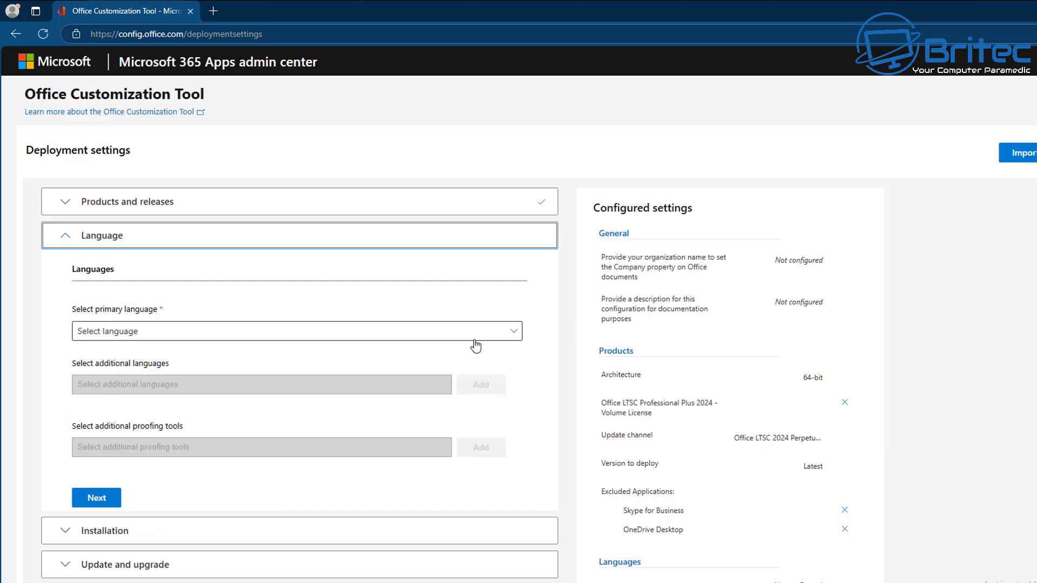
pyautogui.click(514, 331)
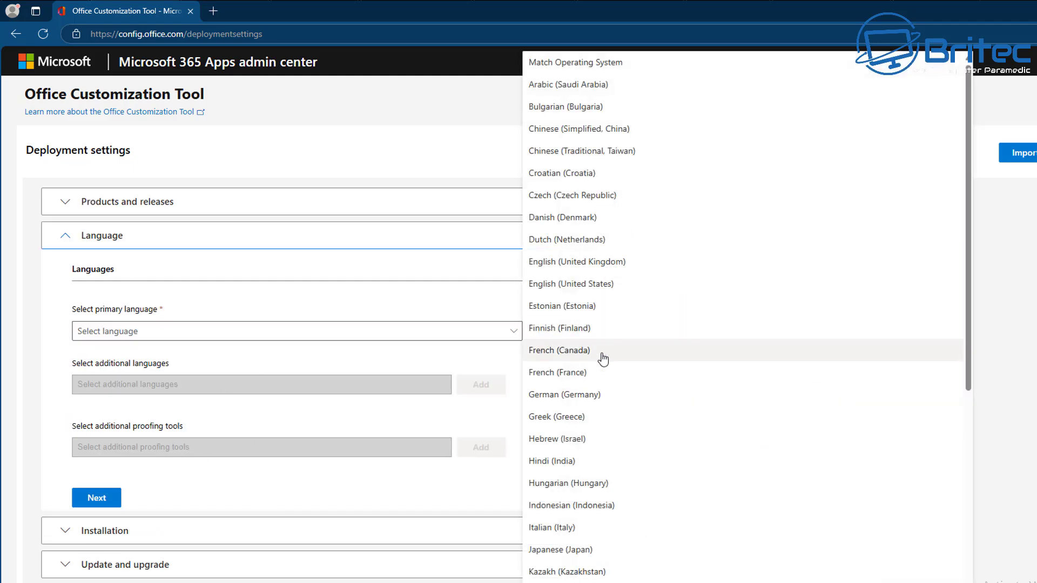
pyautogui.click(606, 266)
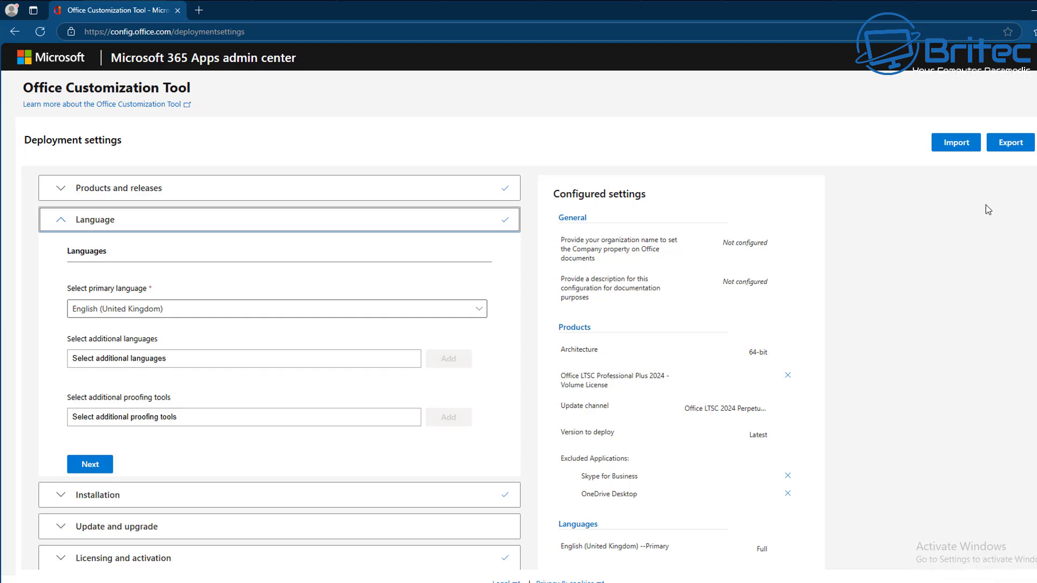
# Export the configuration as 'Configuration' with Office Open XML default formats, accepting the license terms.
pyautogui.click(1008, 144)
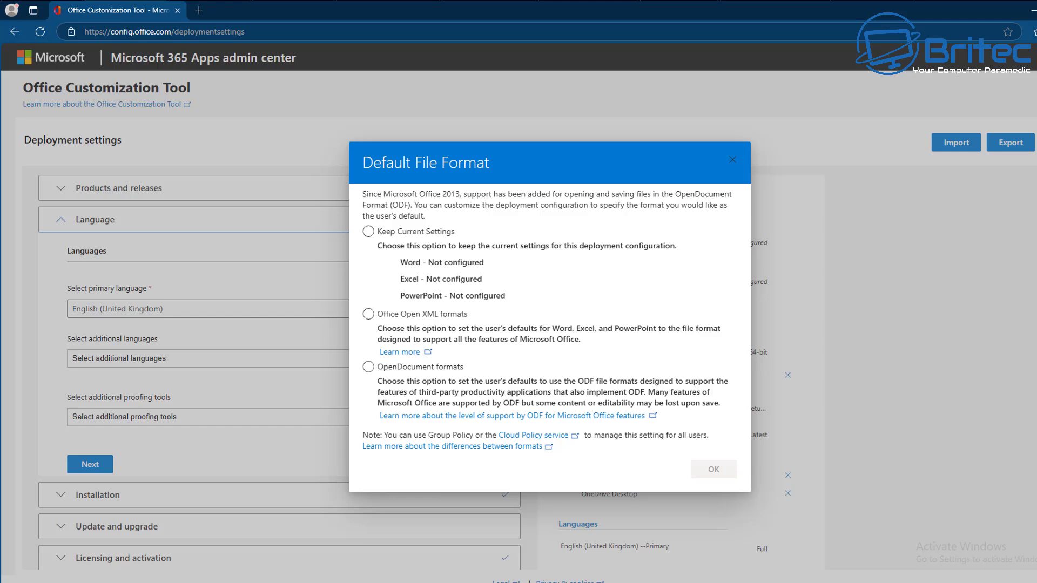
pyautogui.click(375, 319)
pyautogui.click(705, 471)
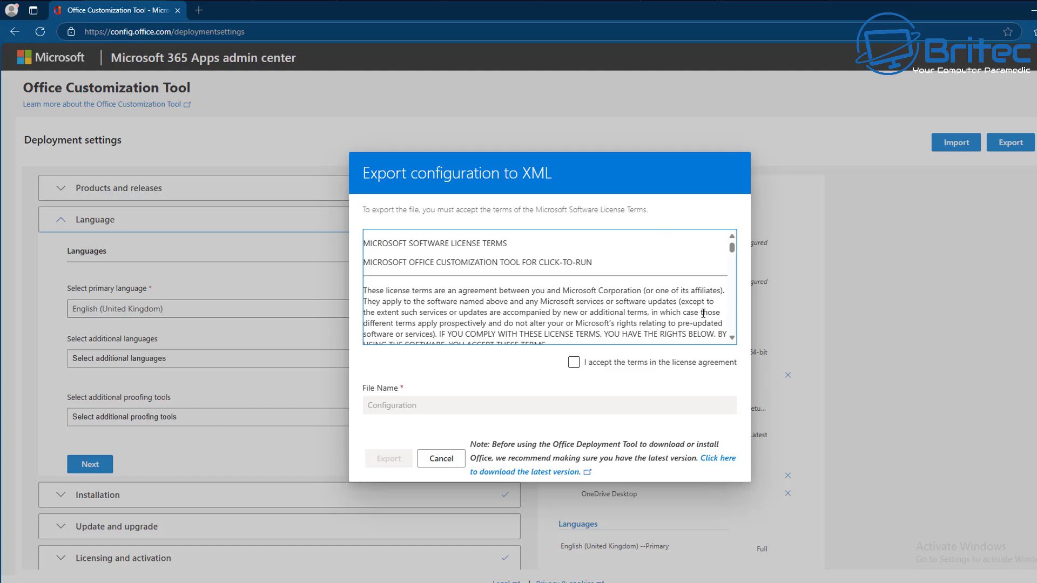
pyautogui.click(603, 364)
pyautogui.click(574, 363)
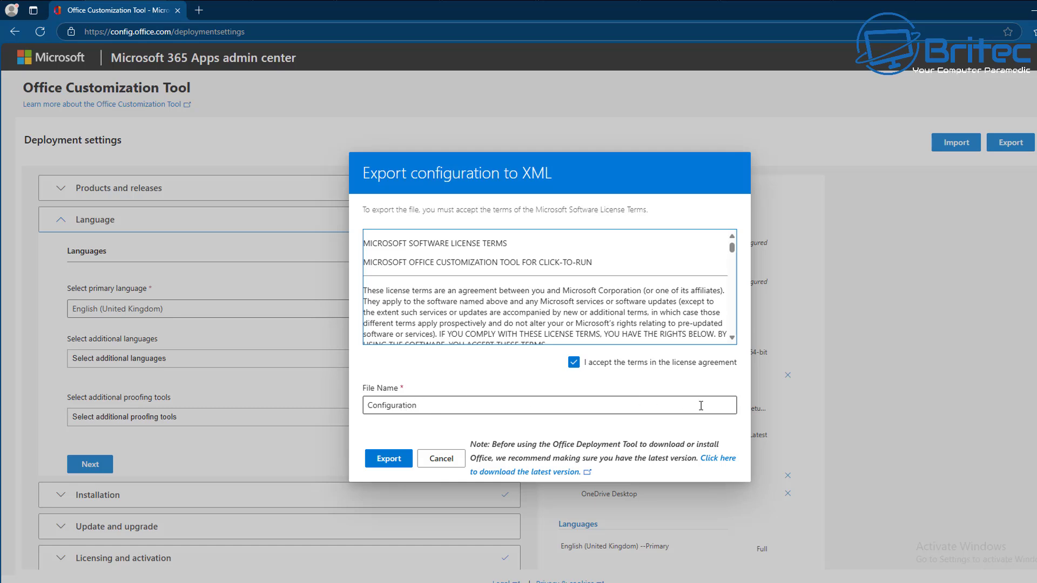
pyautogui.click(384, 463)
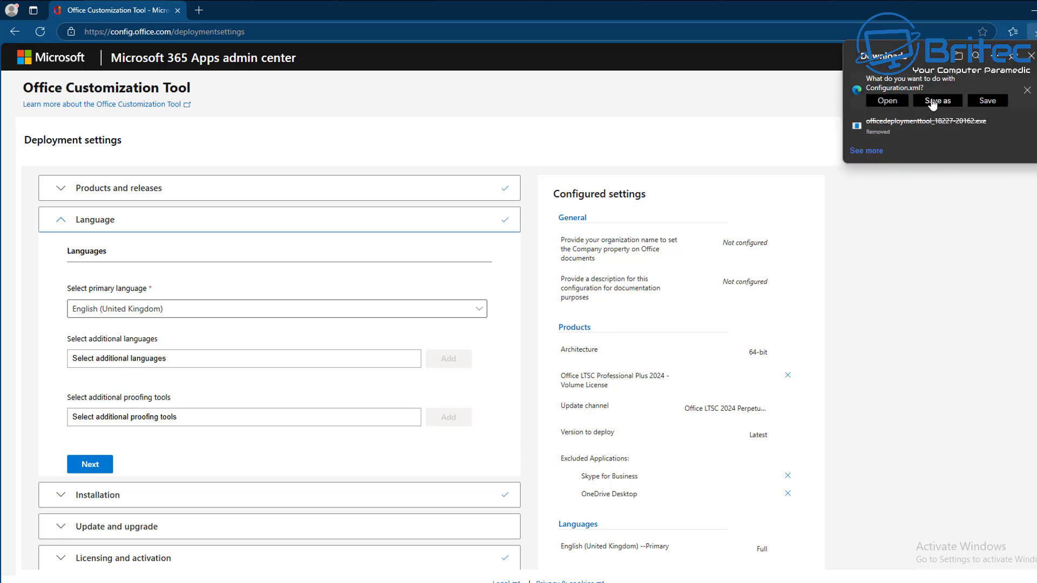
# Save Configuration.xml into Desktop\Office 2024 and keep the downloaded file.
pyautogui.click(938, 101)
pyautogui.click(598, 144)
pyautogui.doubleClick(697, 190)
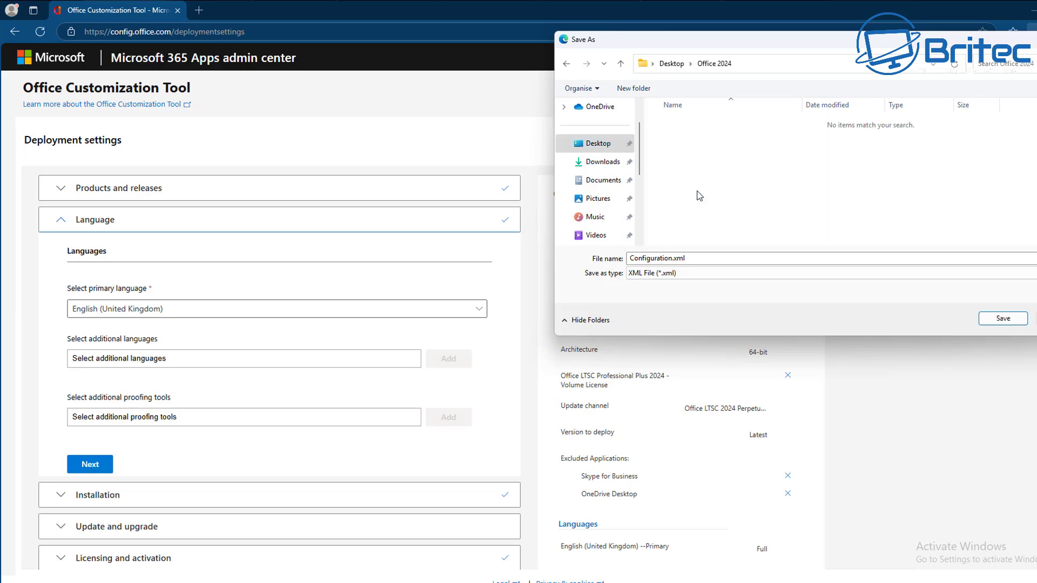
pyautogui.click(1003, 320)
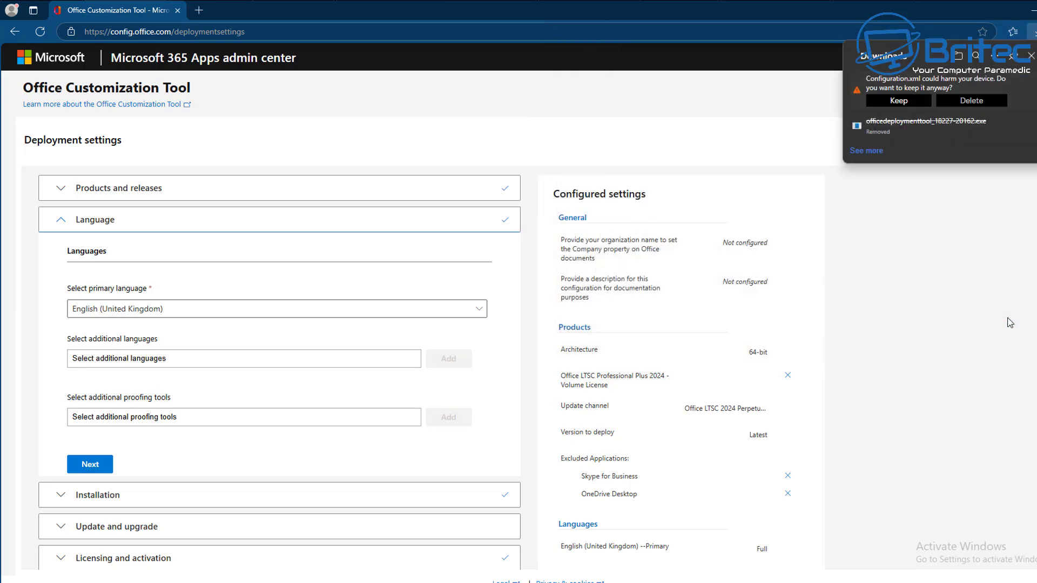
pyautogui.click(886, 102)
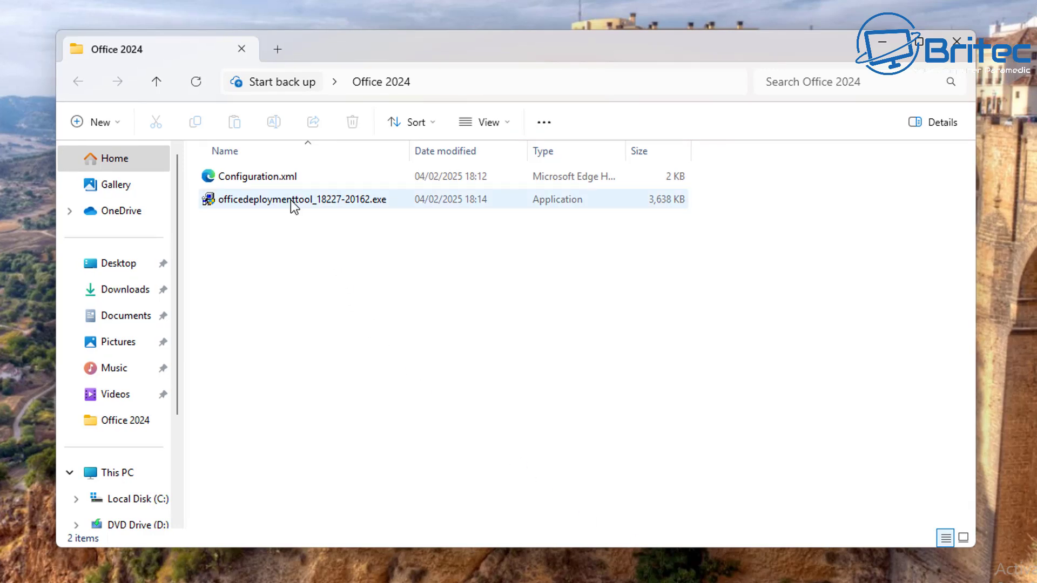
# Run the Office Deployment Tool as administrator and accept its license terms.
pyautogui.doubleClick(292, 201)
pyautogui.click(400, 361)
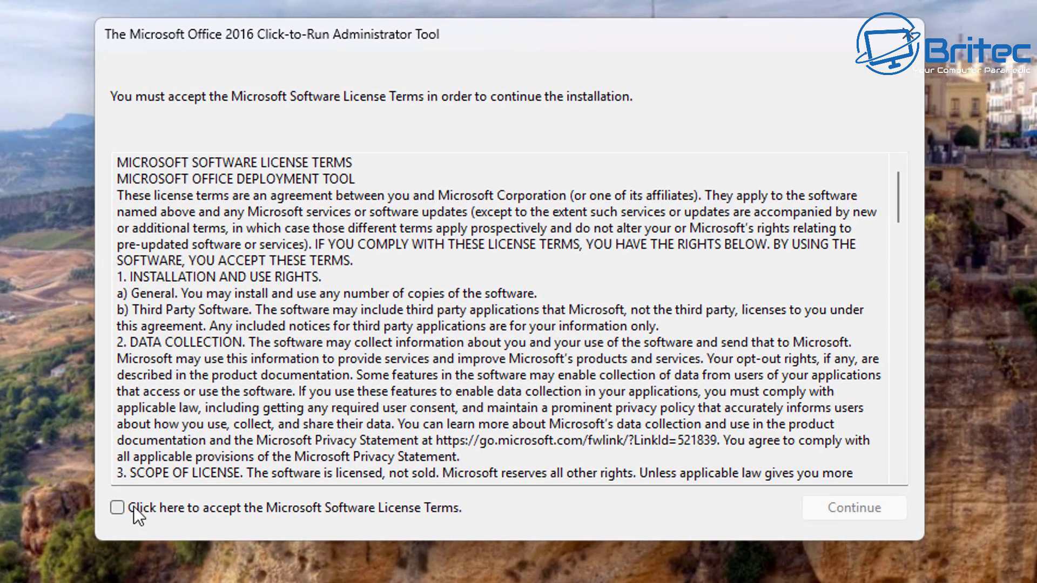
pyautogui.click(134, 508)
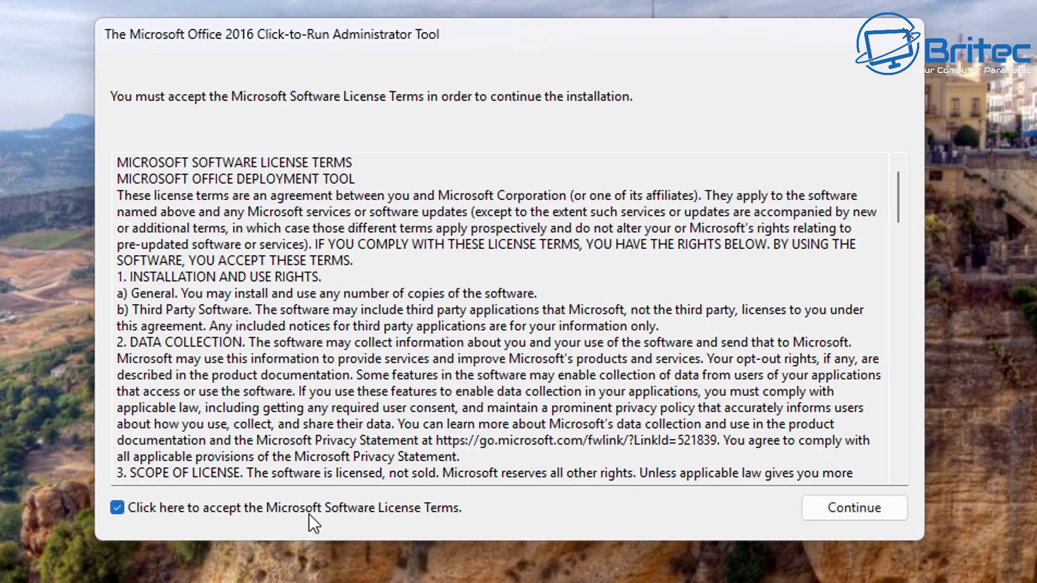
pyautogui.click(854, 508)
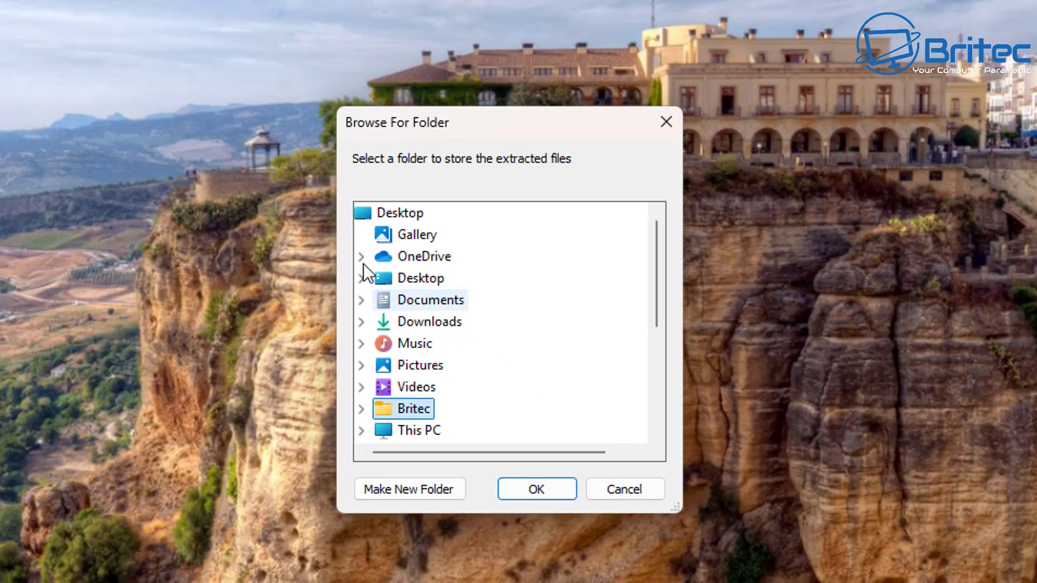
# Extract the tool's files into Desktop\Office 2024.
pyautogui.click(400, 216)
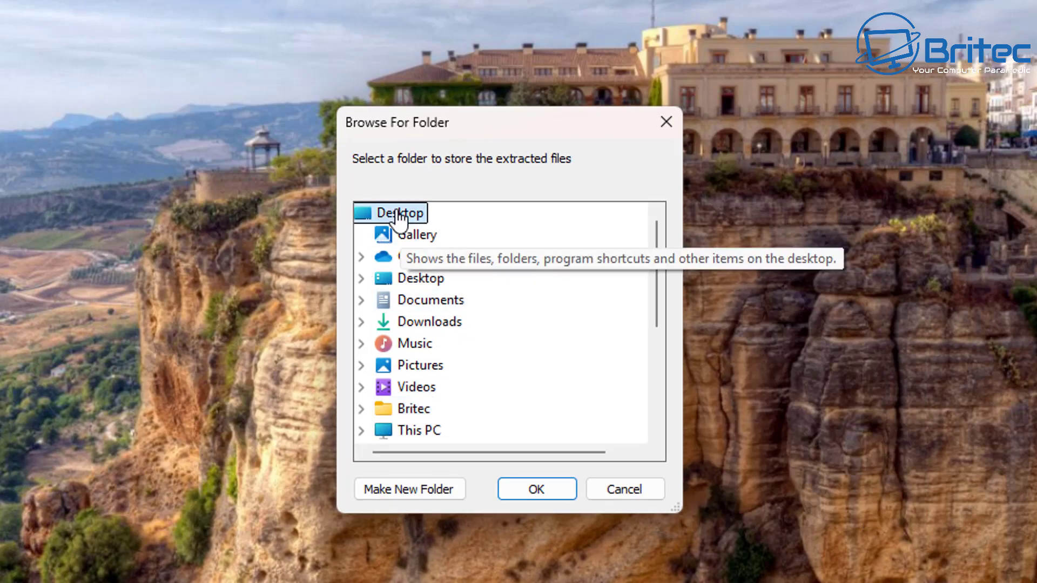
pyautogui.scroll(-1, 442, 411)
pyautogui.scroll(1, 440, 395)
pyautogui.click(361, 279)
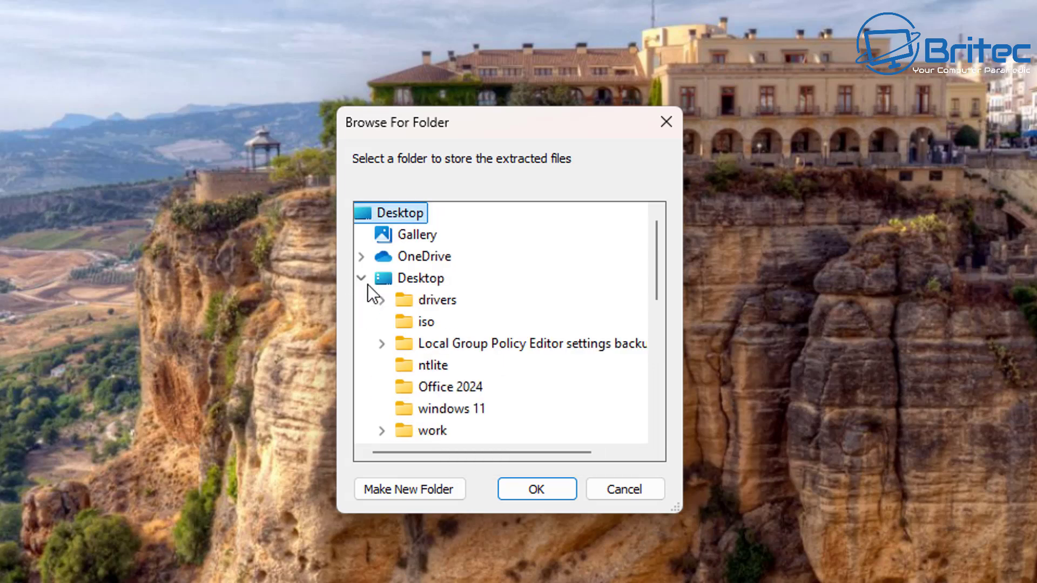
pyautogui.click(469, 395)
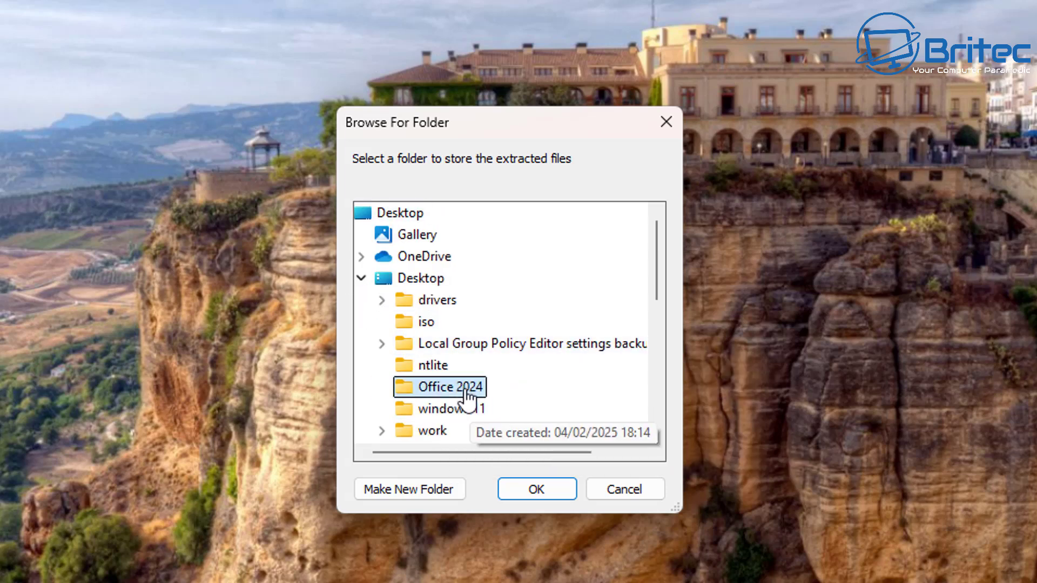
pyautogui.click(534, 493)
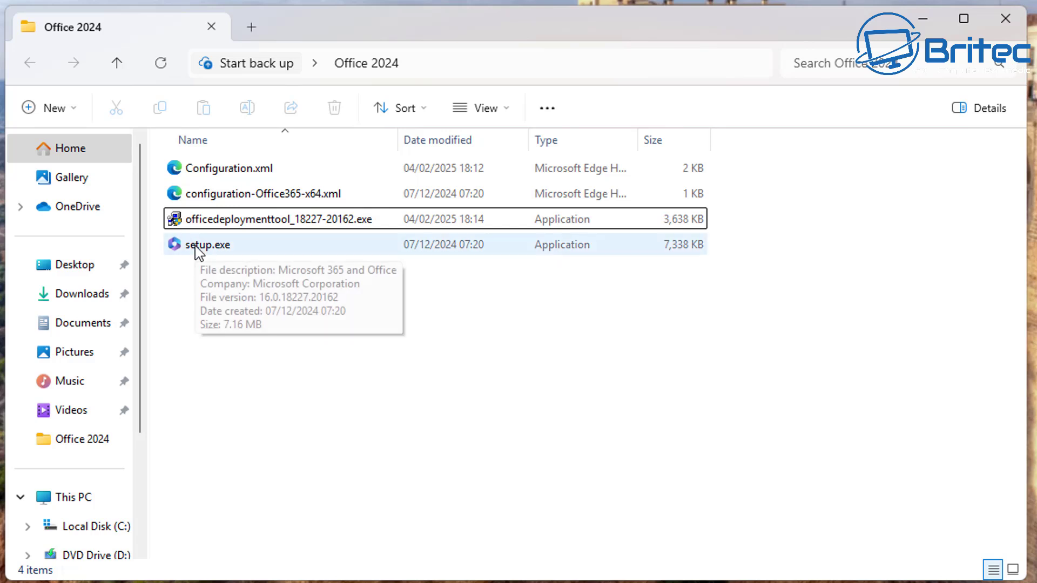
# Delete the officedeploymenttool executable, close the Office 2024 folder window and reposition its desktop icon.
pyautogui.click(271, 219)
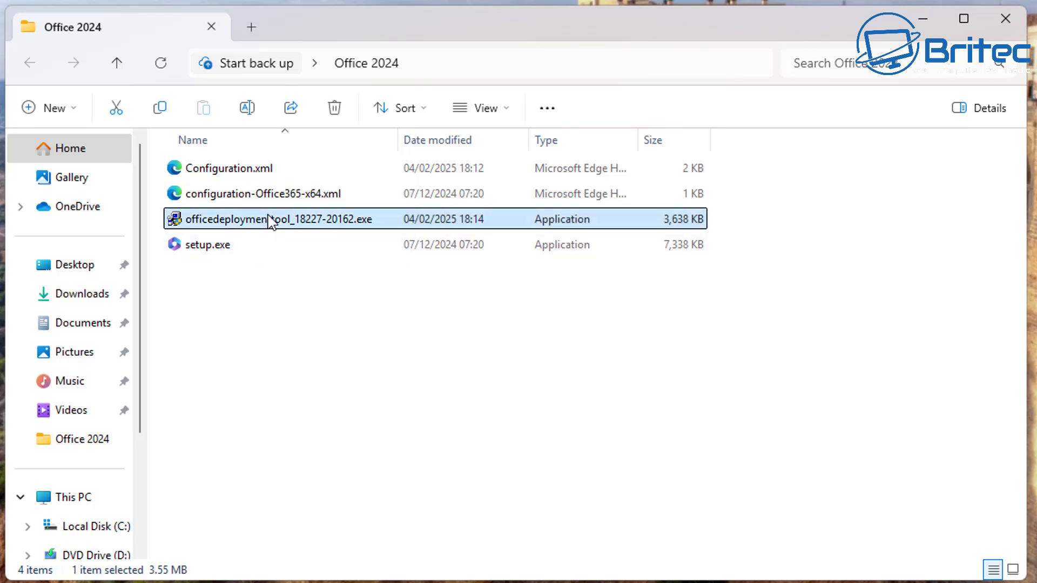
pyautogui.rightClick(271, 219)
pyautogui.click(517, 244)
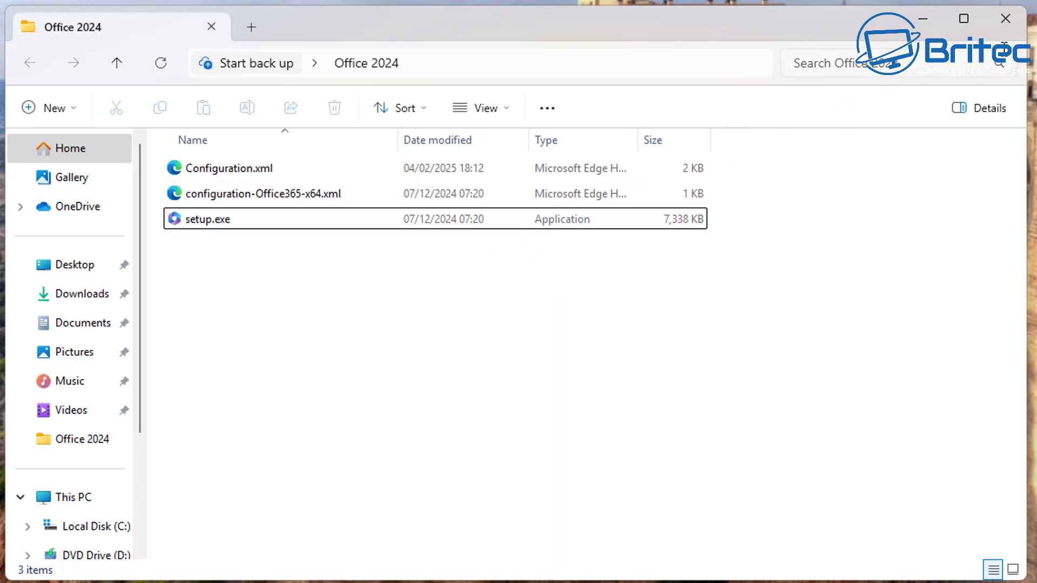
pyautogui.click(1004, 19)
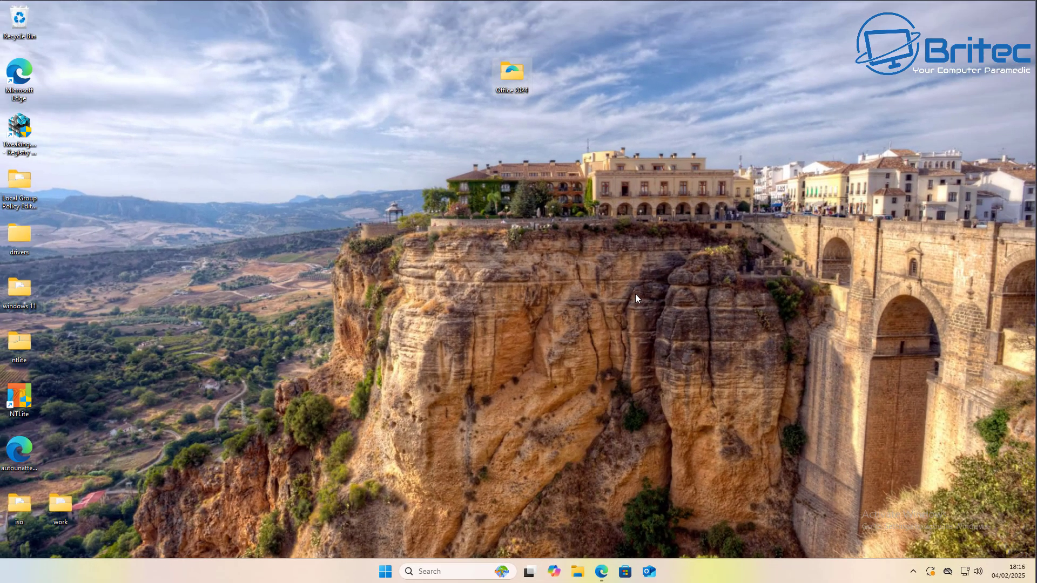
pyautogui.moveTo(511, 73); pyautogui.dragTo(430, 73)
# Paste the Office 2024 folder into Local Disk (C:), open it and select its path.
pyautogui.click(577, 572)
pyautogui.click(262, 404)
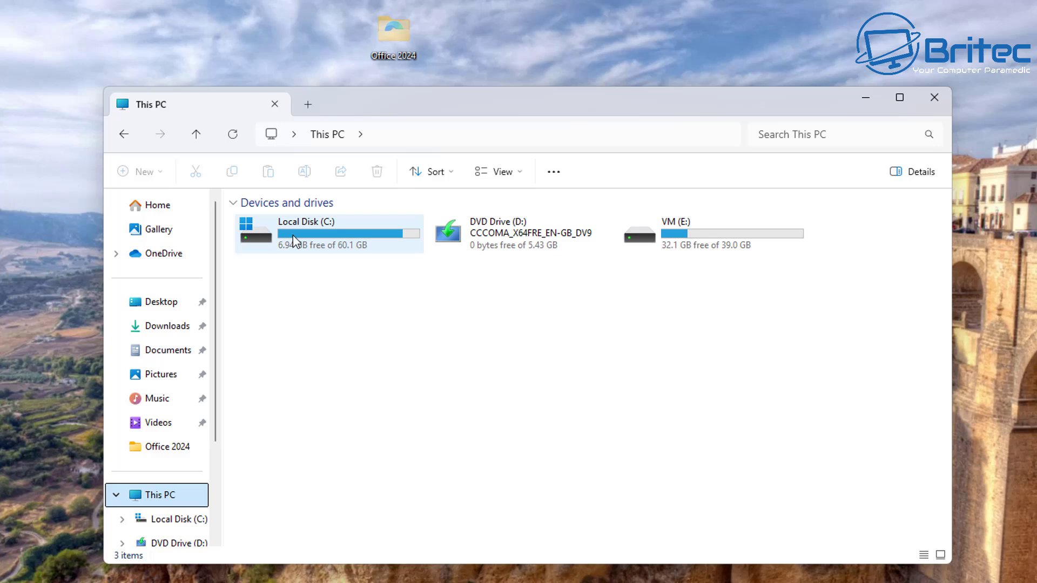
pyautogui.doubleClick(292, 238)
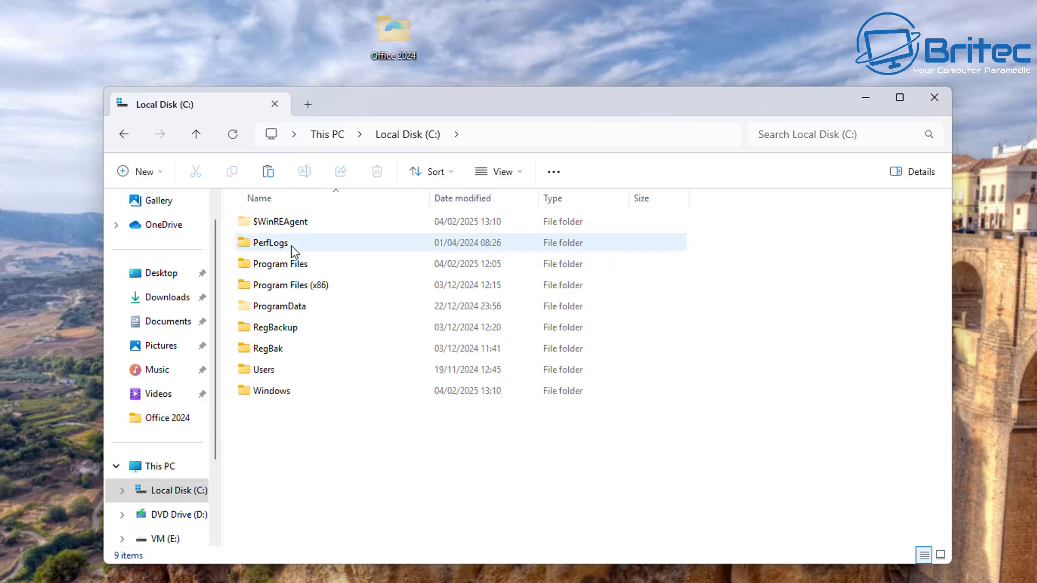
pyautogui.rightClick(250, 447)
pyautogui.click(275, 463)
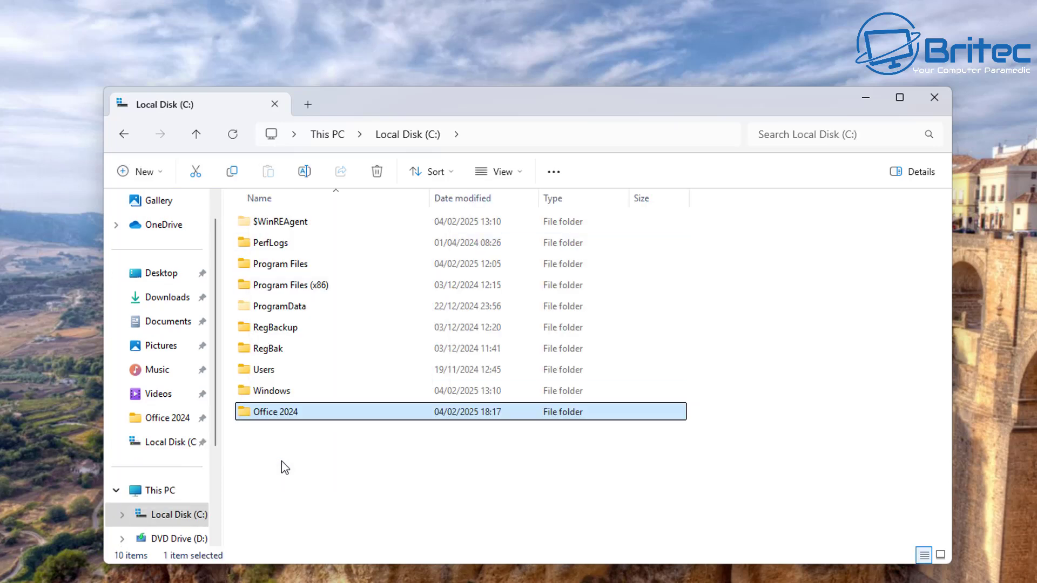
pyautogui.doubleClick(299, 413)
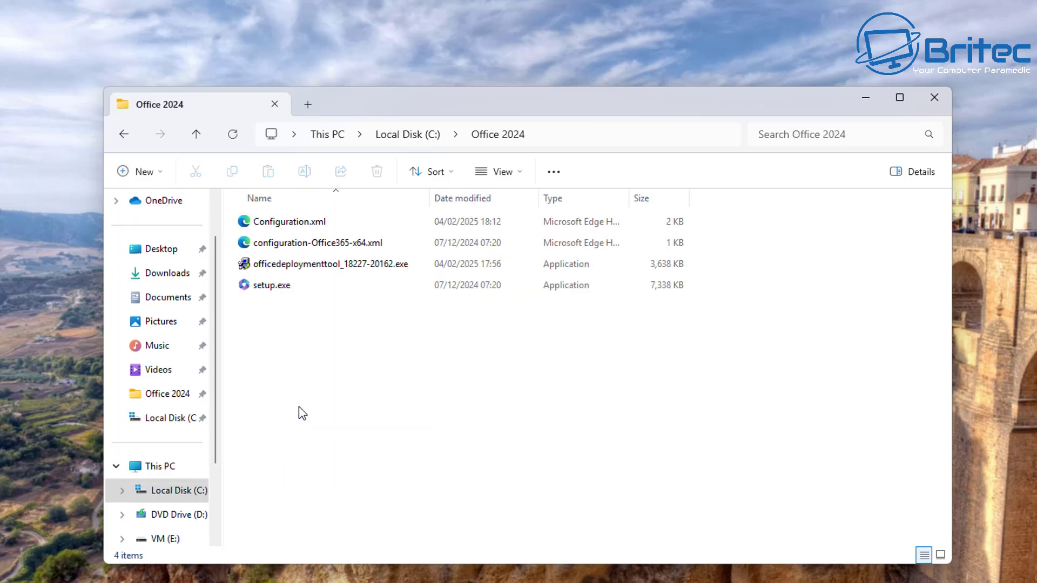
pyautogui.click(543, 136)
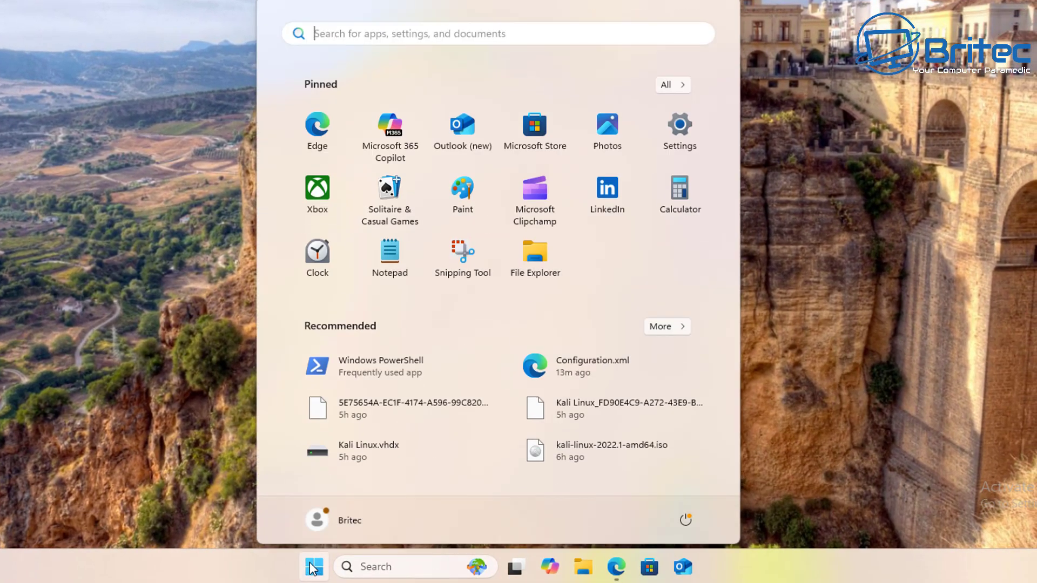
# Open Command Prompt as administrator and change directory to C:\Office 2024.
pyautogui.write('cmd')
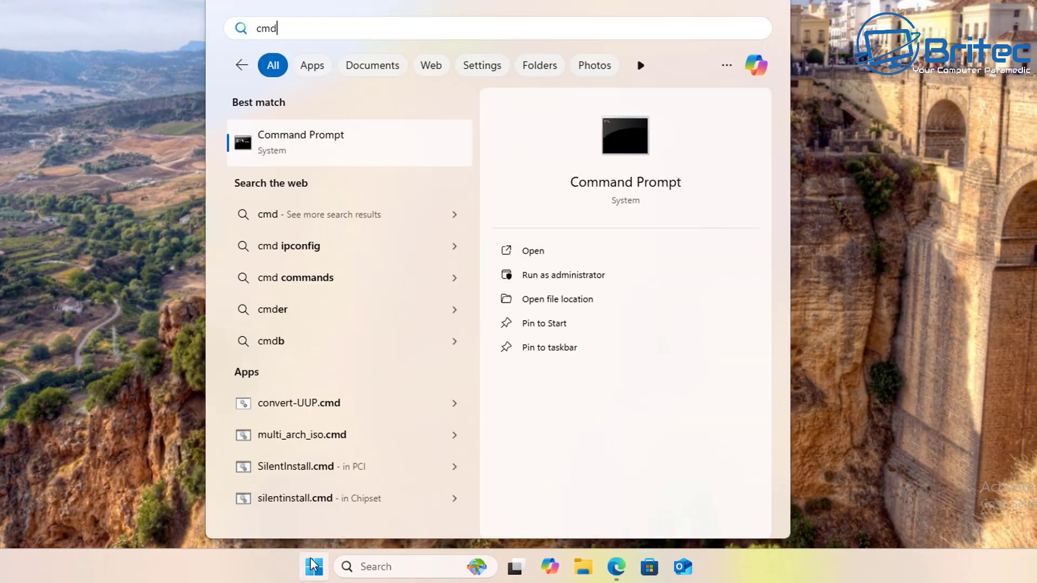
pyautogui.click(559, 277)
pyautogui.click(464, 287)
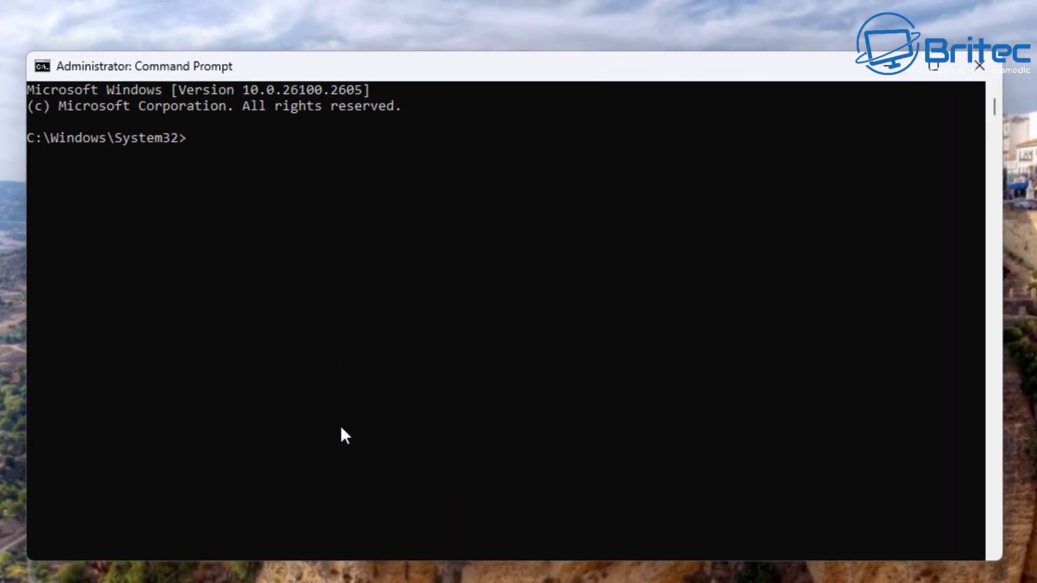
pyautogui.write('cd C:\\Office 2024')
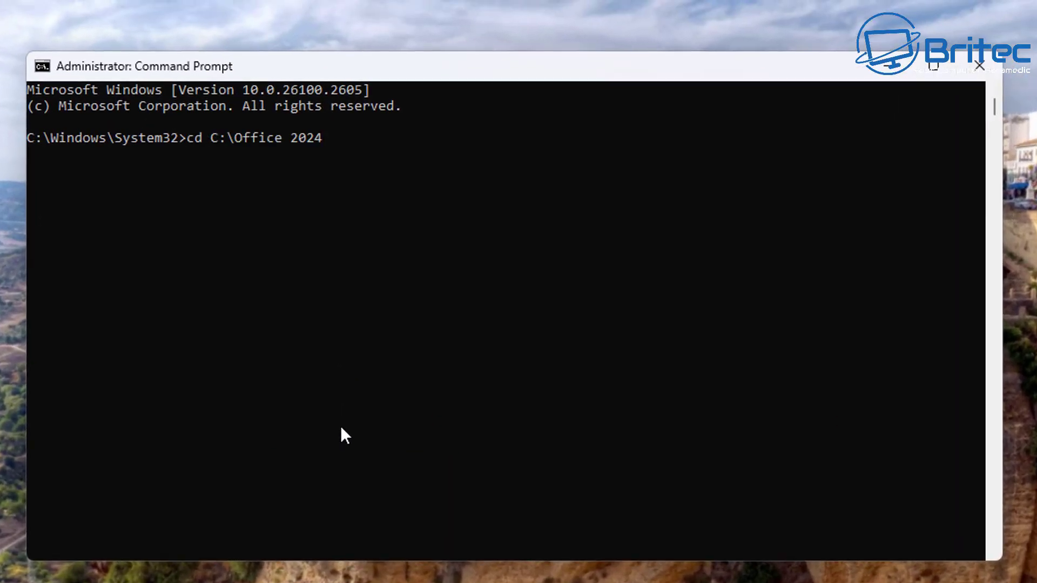
pyautogui.press('Return')
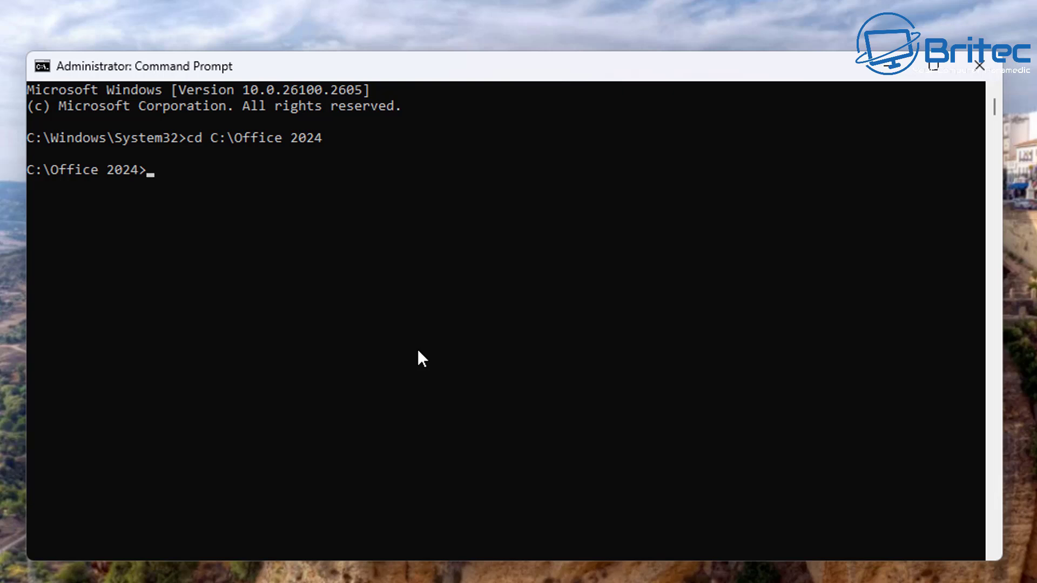
# Run setup /configure configuration.xml to start the Office installation.
pyautogui.write('setup /config')
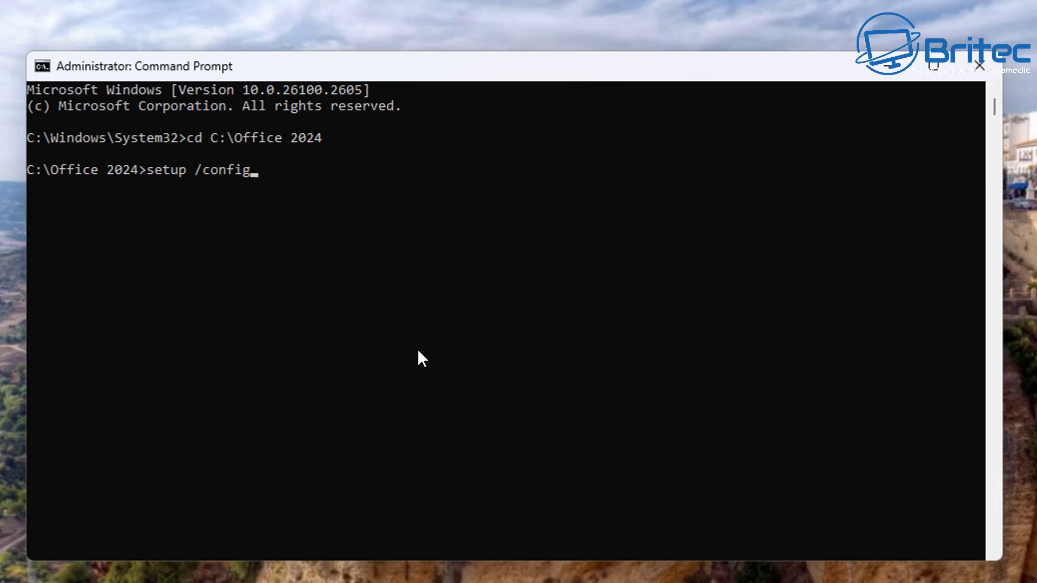
pyautogui.write('ure configure')
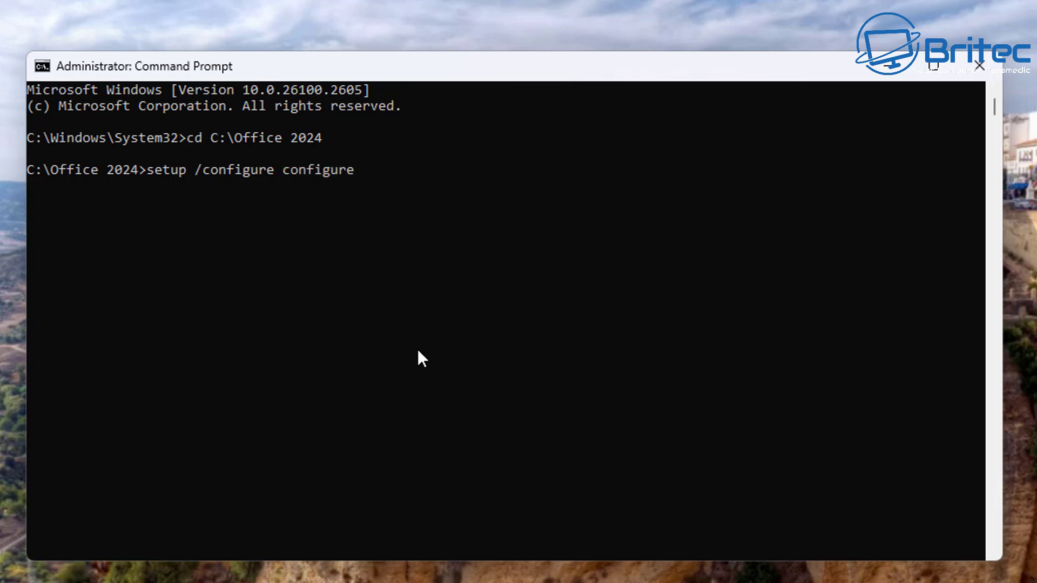
pyautogui.press('BackSpace')
pyautogui.write('ation.xml')
pyautogui.press('Return')
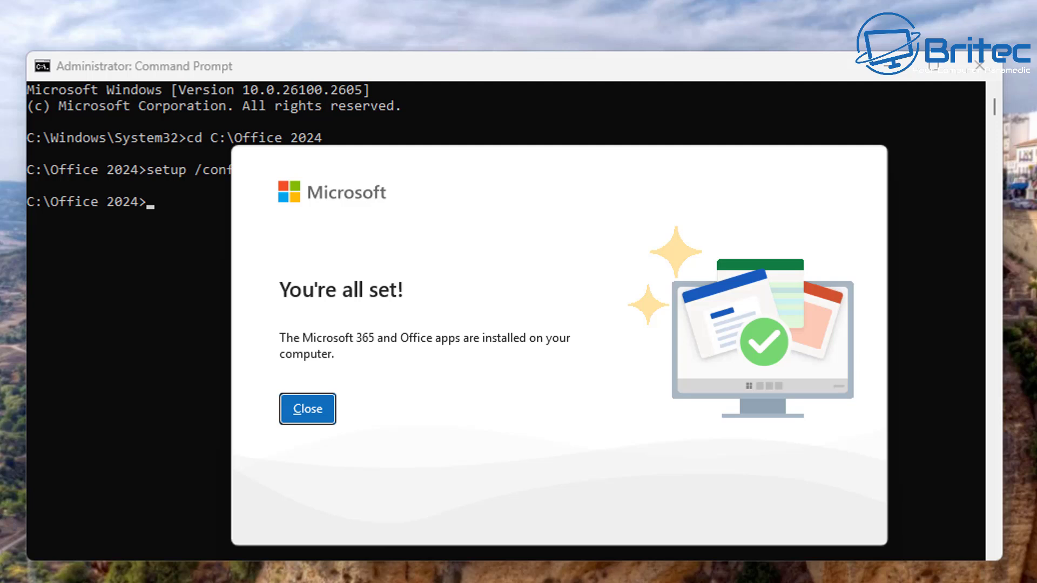
# Close the installation-complete message and notification, then launch Word from the Start menu's app list.
pyautogui.click(309, 410)
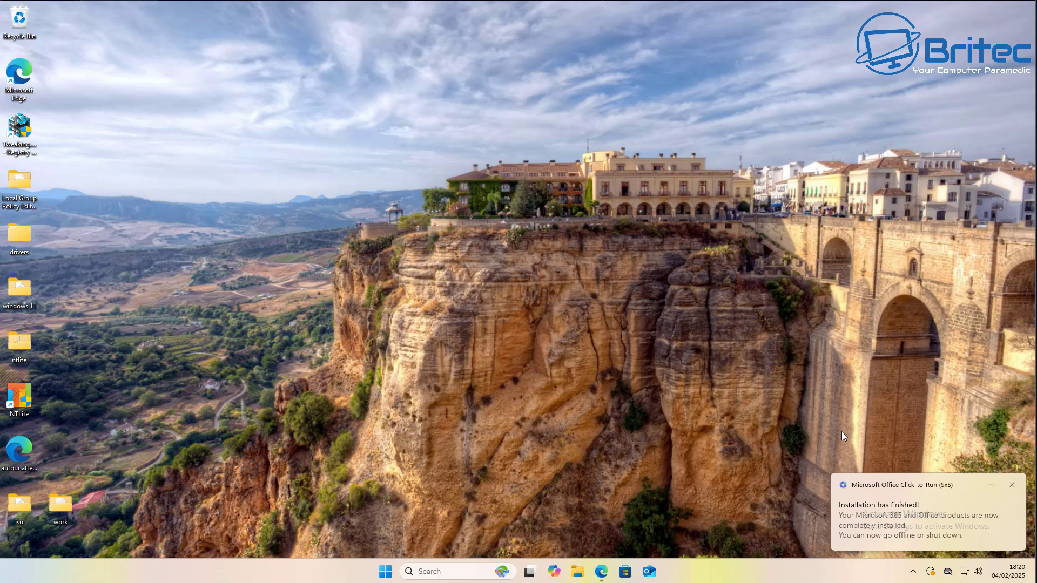
pyautogui.click(886, 509)
pyautogui.press('super')
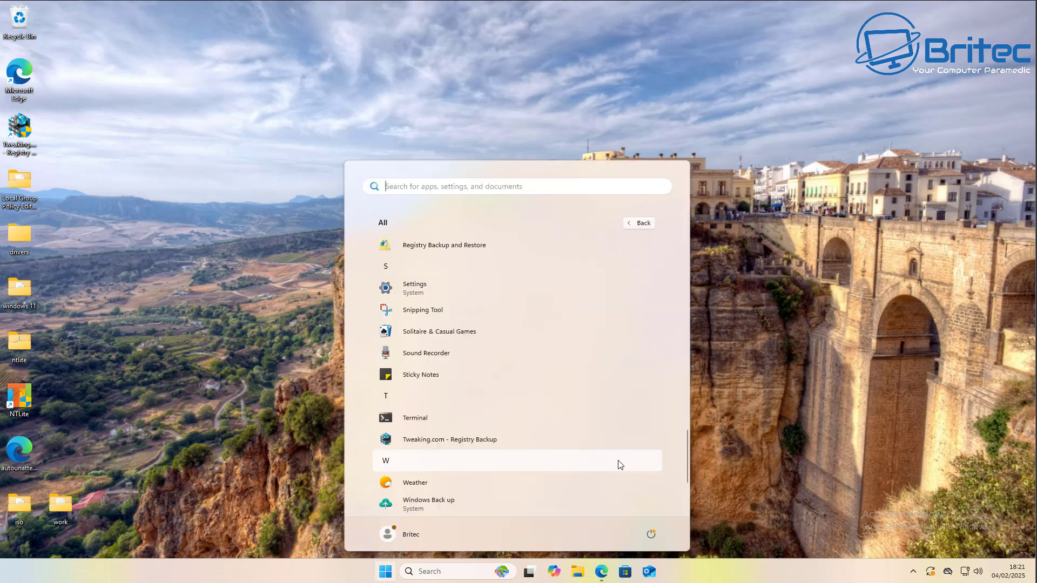
pyautogui.scroll(-3, 618, 460)
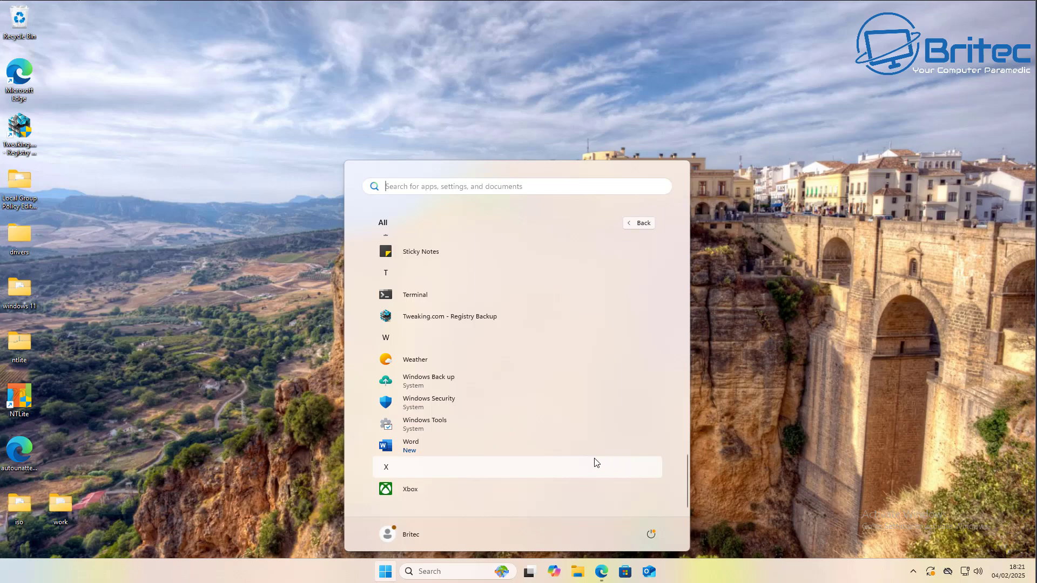
pyautogui.click(493, 445)
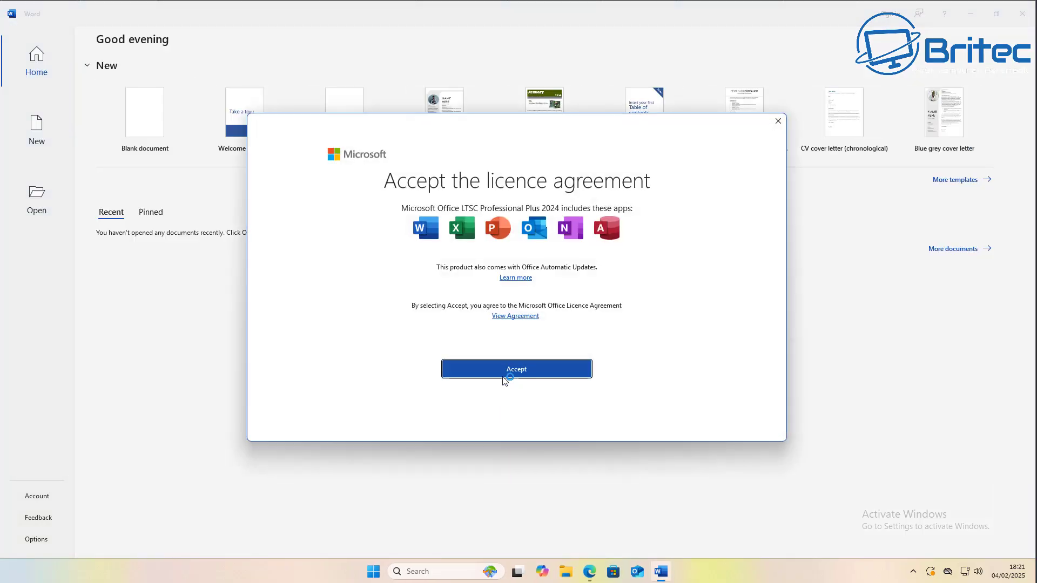
# Accept the Office licence agreement, close the privacy notice, and browse the Home, New and Open pages.
pyautogui.click(507, 370)
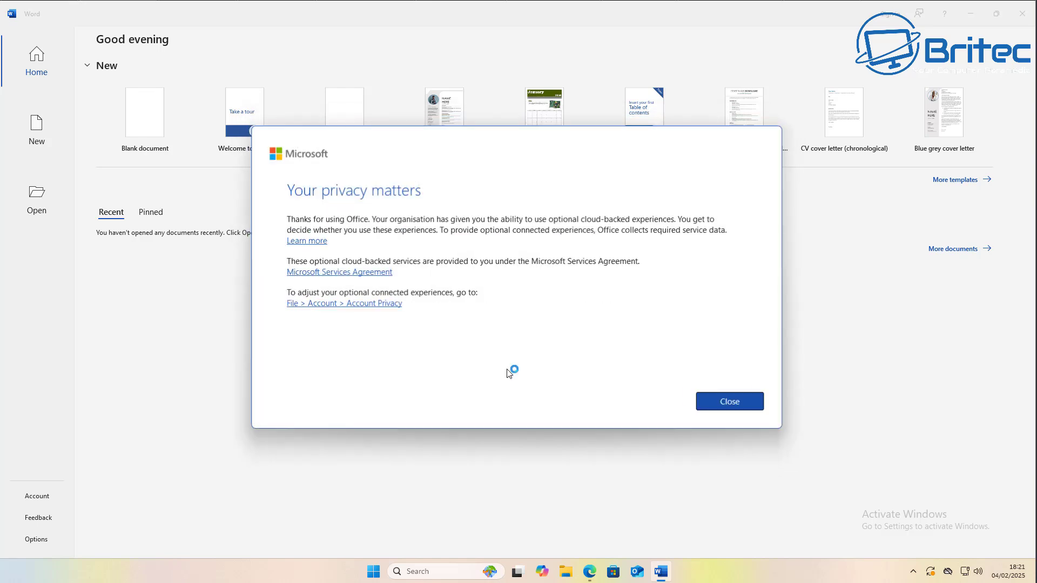
pyautogui.click(733, 401)
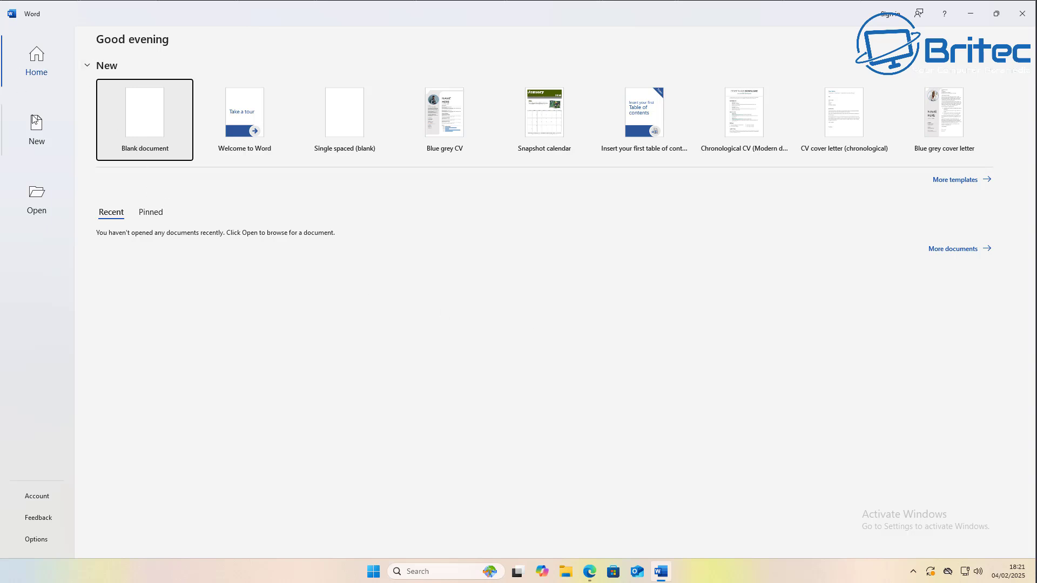
pyautogui.click(43, 73)
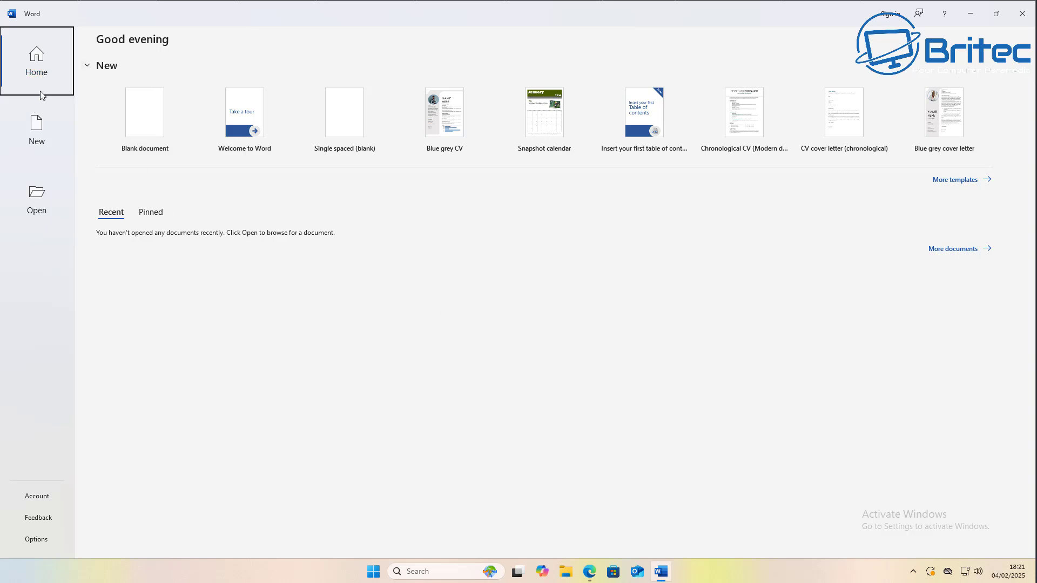
pyautogui.click(37, 127)
pyautogui.click(39, 195)
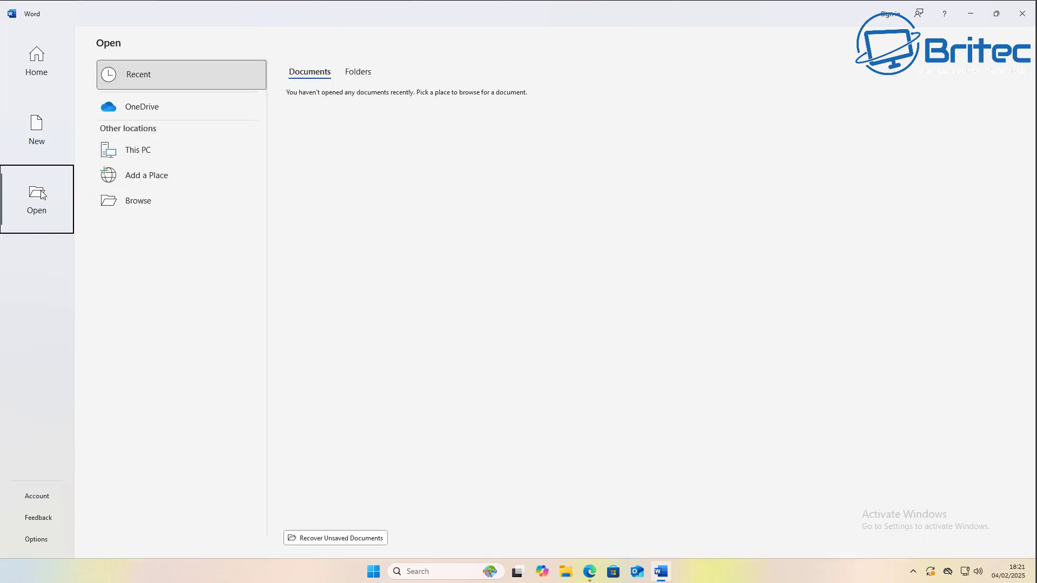
pyautogui.click(28, 83)
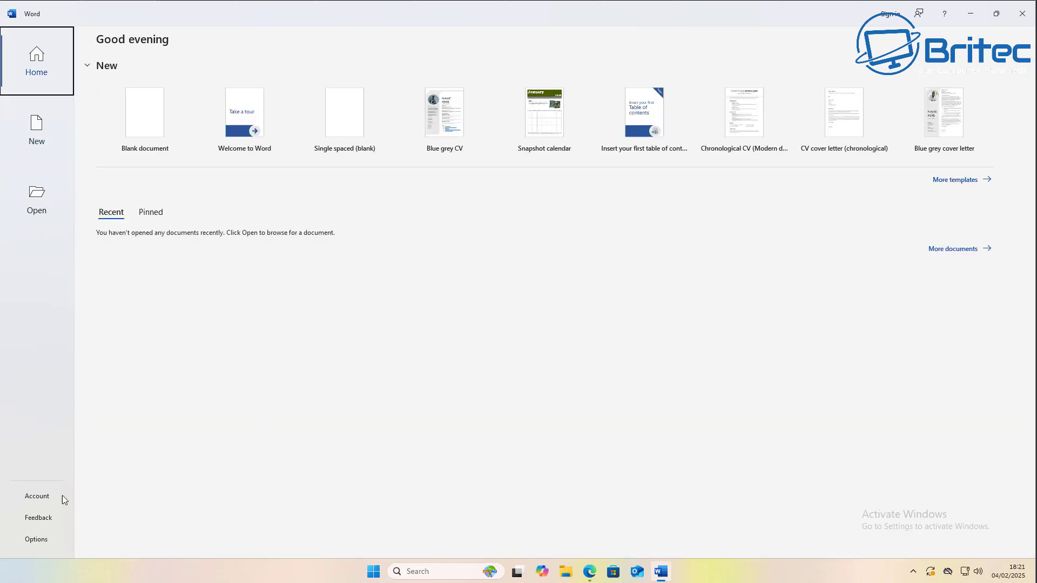
# View the Account page showing Activation Required and close the Change Product Key dialog without entering a key.
pyautogui.click(44, 498)
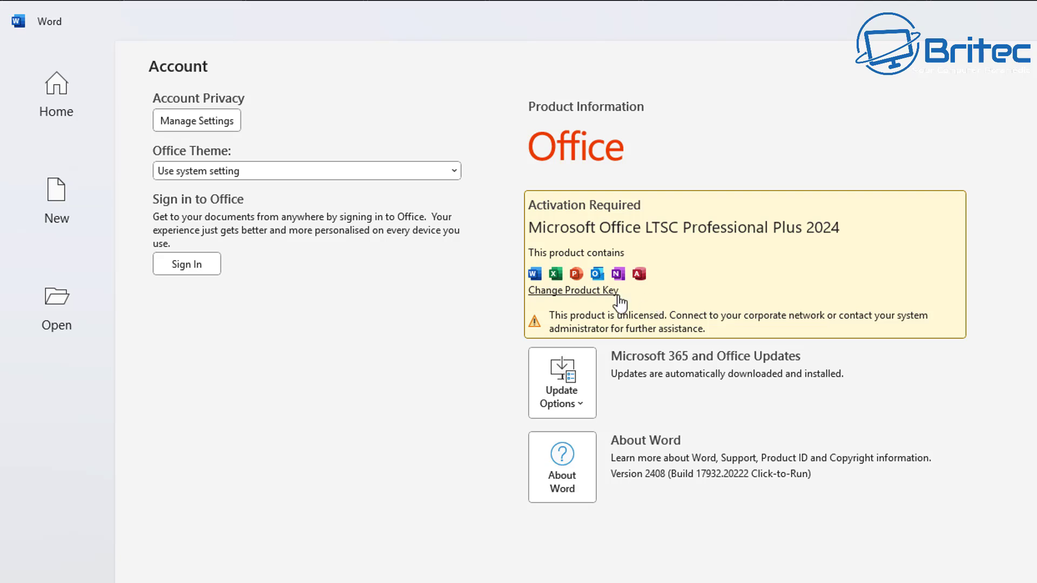
pyautogui.click(586, 292)
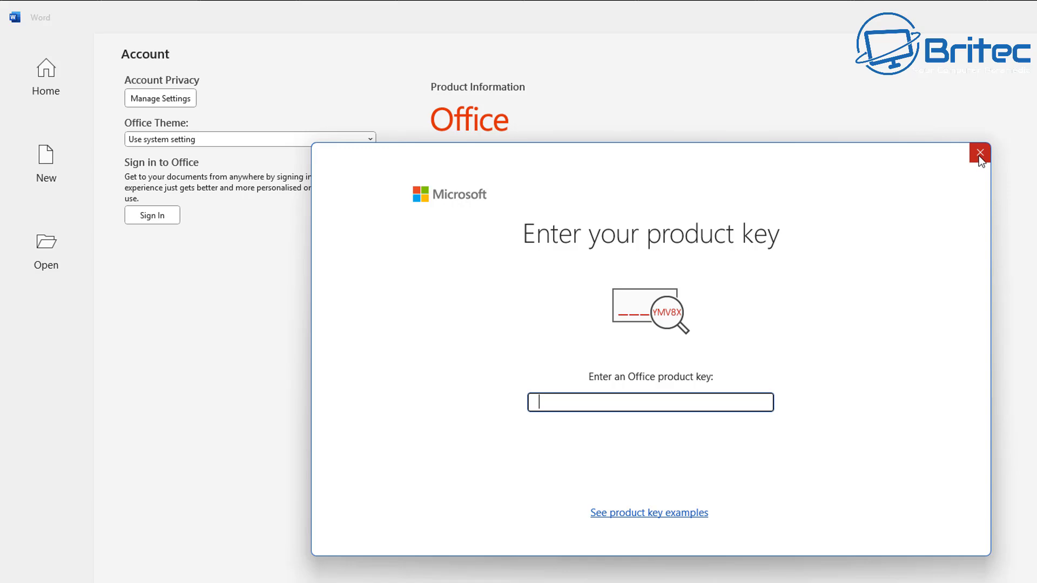
pyautogui.click(980, 153)
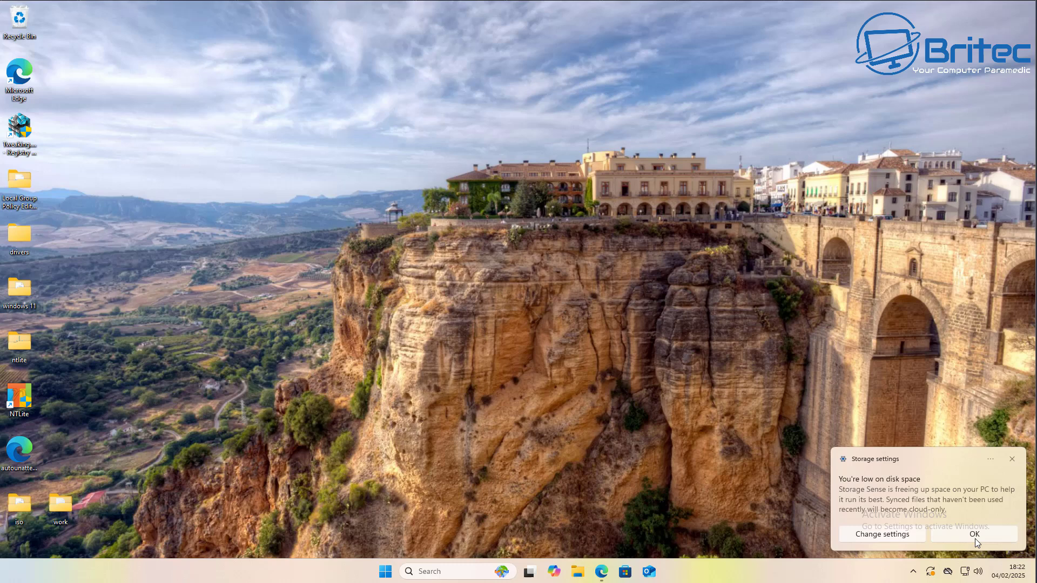
# Dismiss the low disk space notification from Storage settings.
pyautogui.click(974, 533)
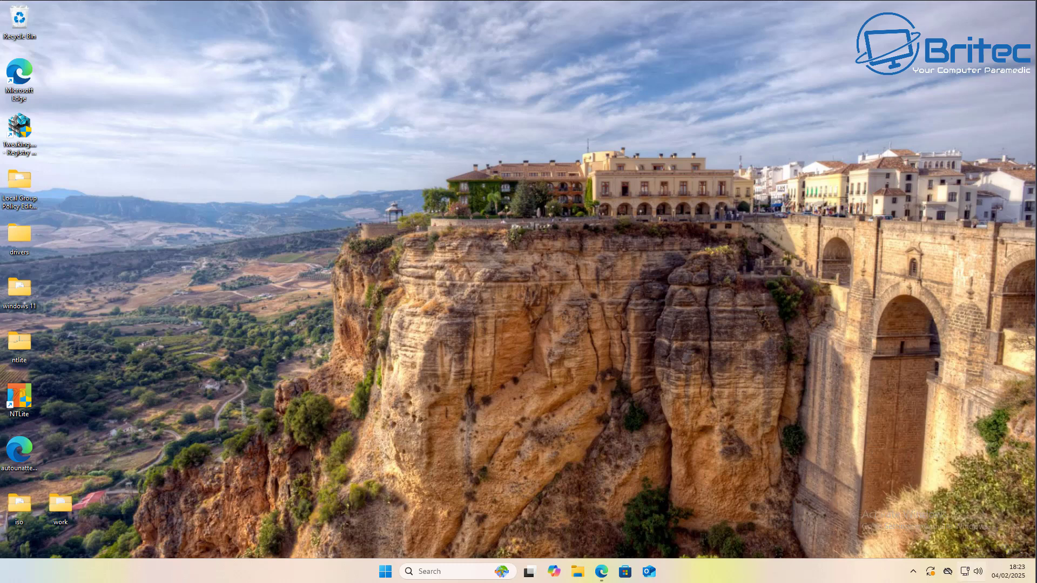
pyautogui.moveTo(965, 571)
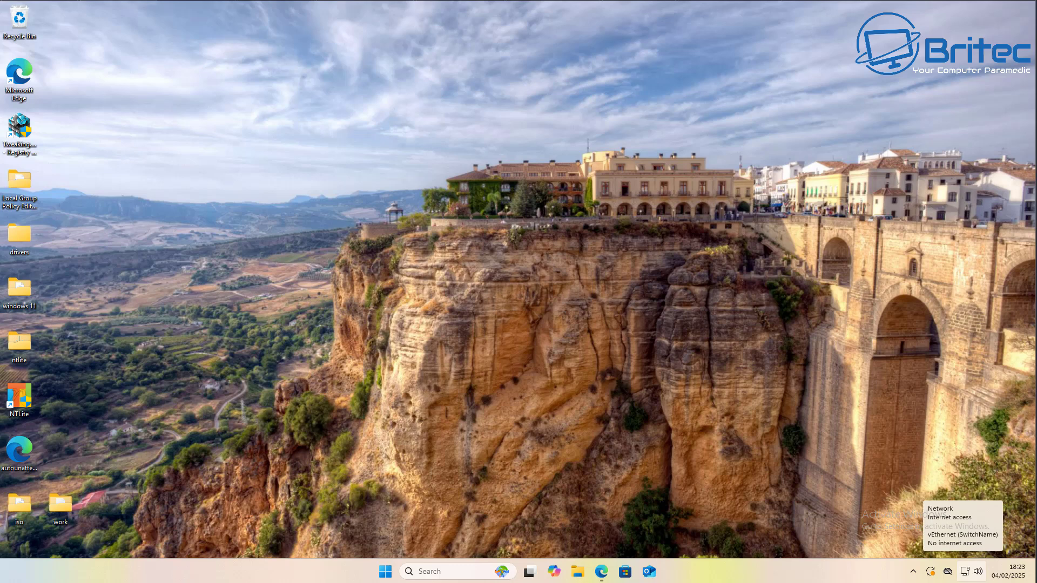